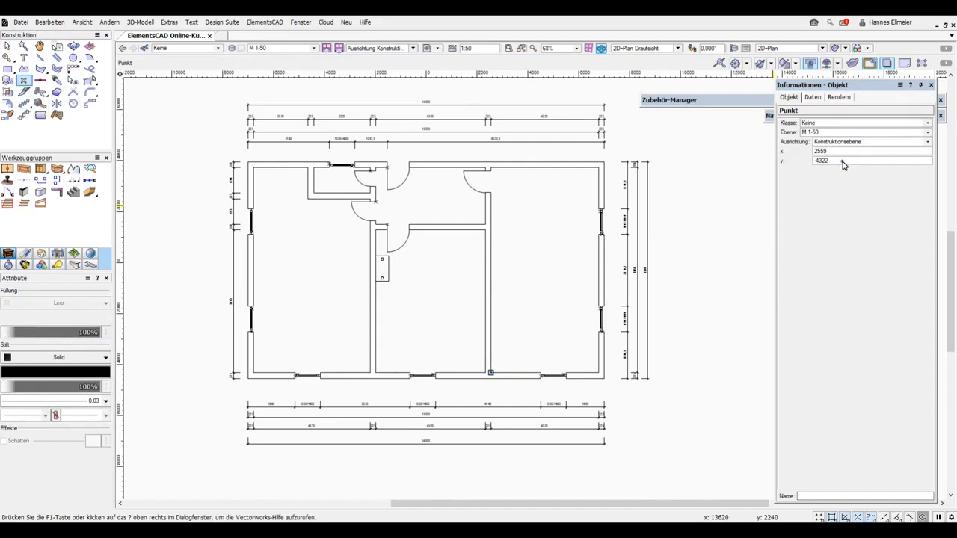
Shift the point at the lower end of the inner wall by +1500 in the y direction
{"action": "left_click", "coordinate": [843, 162]}
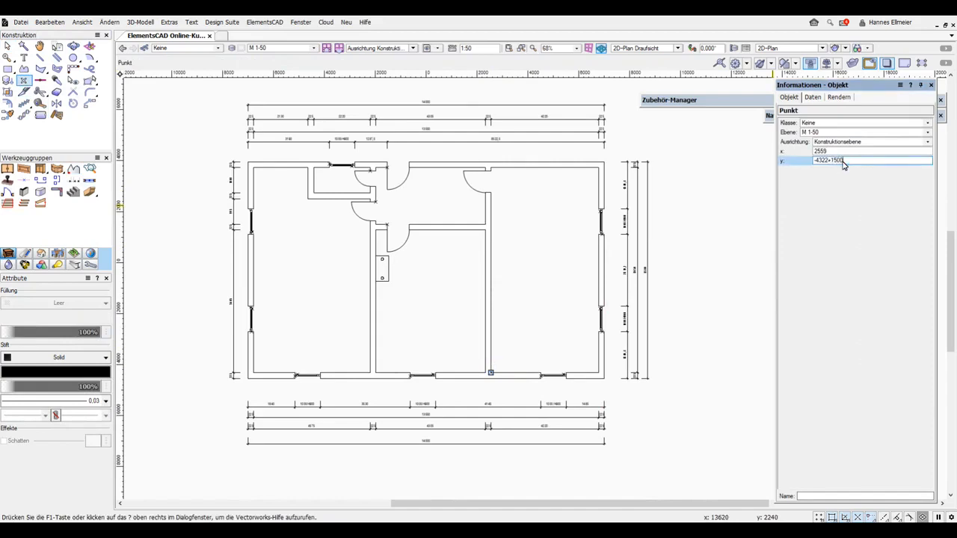
{"action": "type", "text": "+1500"}
{"action": "key", "text": "Return"}
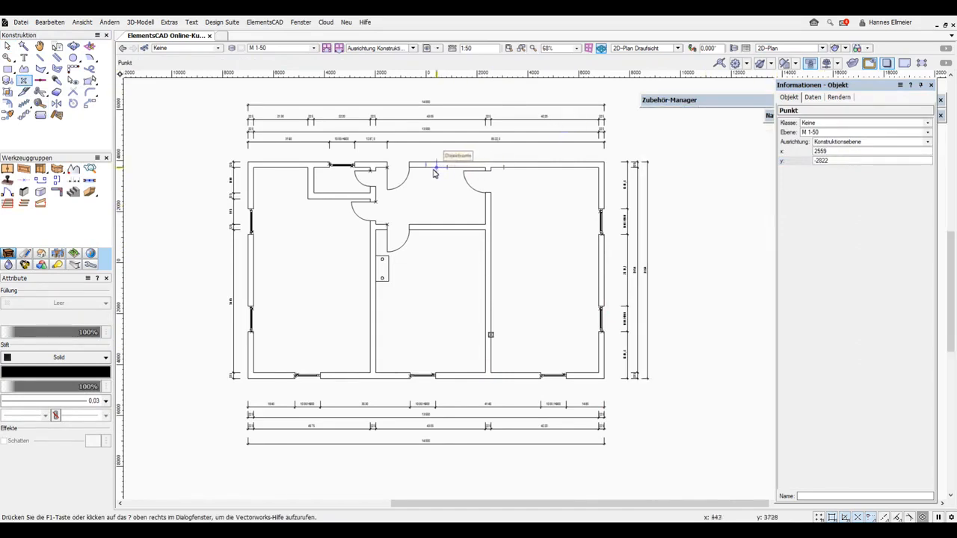
Assign the point to the layer M 1-20 and make that layer active
{"action": "left_click", "coordinate": [818, 132]}
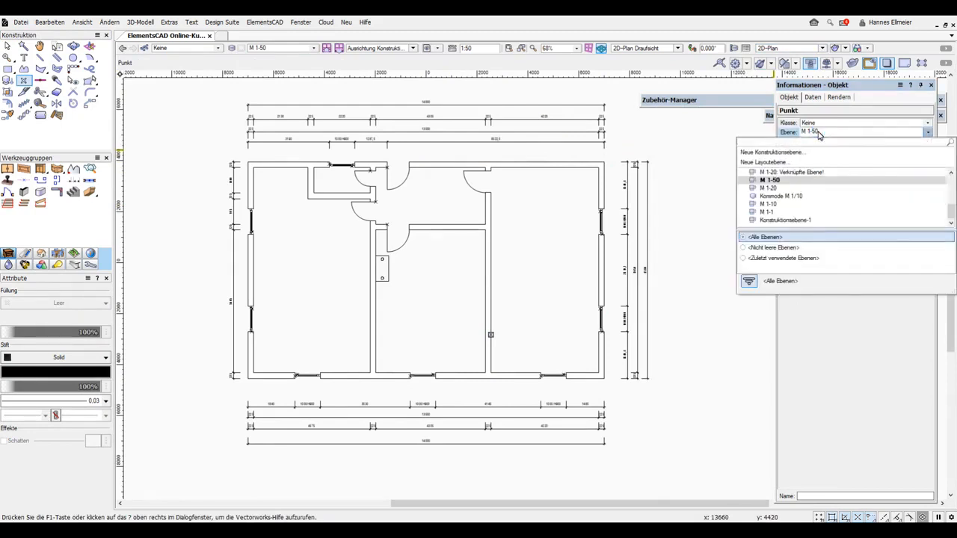
{"action": "left_click", "coordinate": [768, 188]}
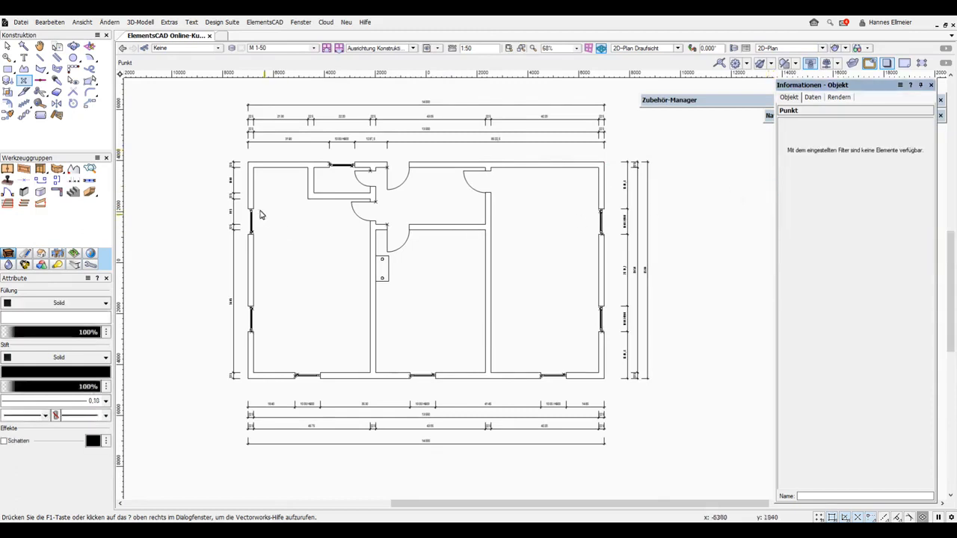
{"action": "left_click", "coordinate": [314, 48]}
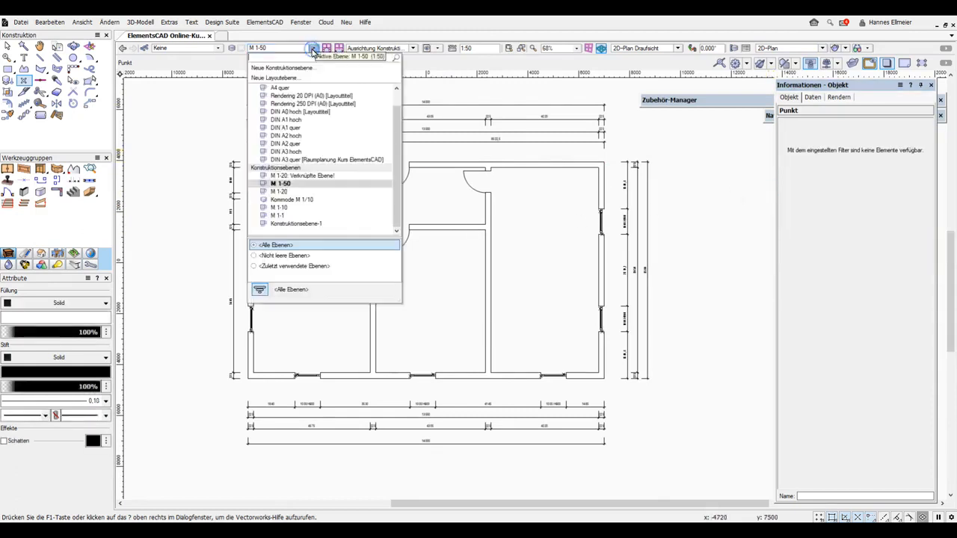
{"action": "left_click", "coordinate": [286, 190]}
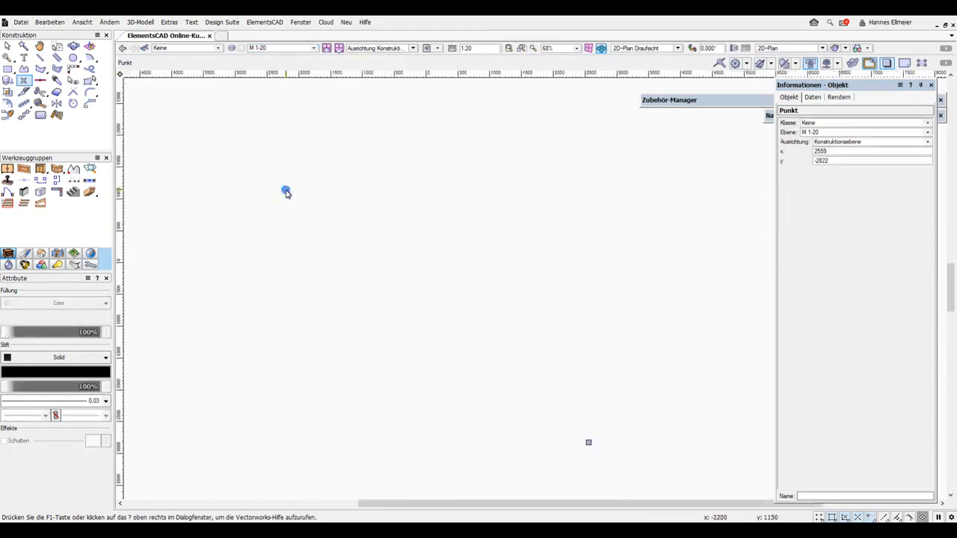
{"action": "key", "text": "h"}
{"action": "left_click_drag", "start_coordinate": [643, 414], "coordinate": [550, 252]}
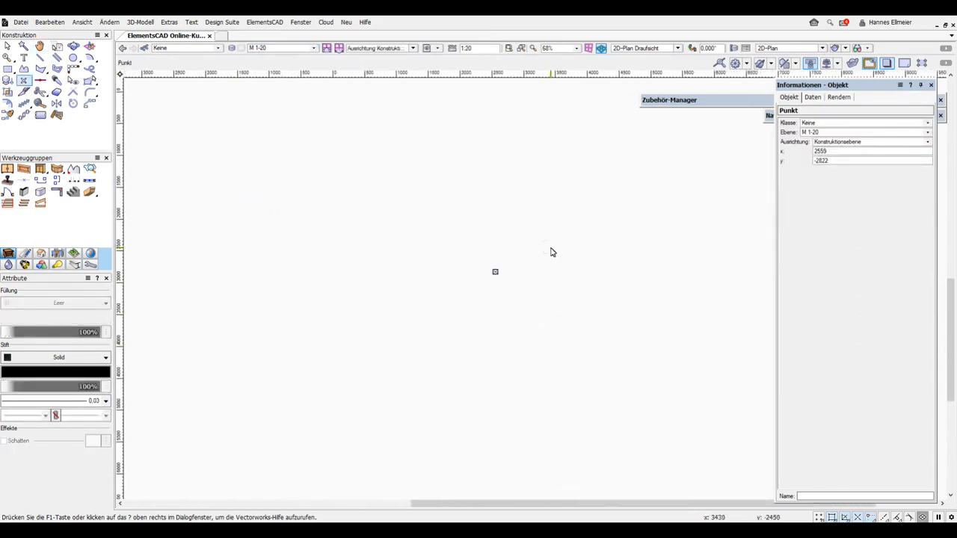
{"action": "left_click", "coordinate": [905, 64]}
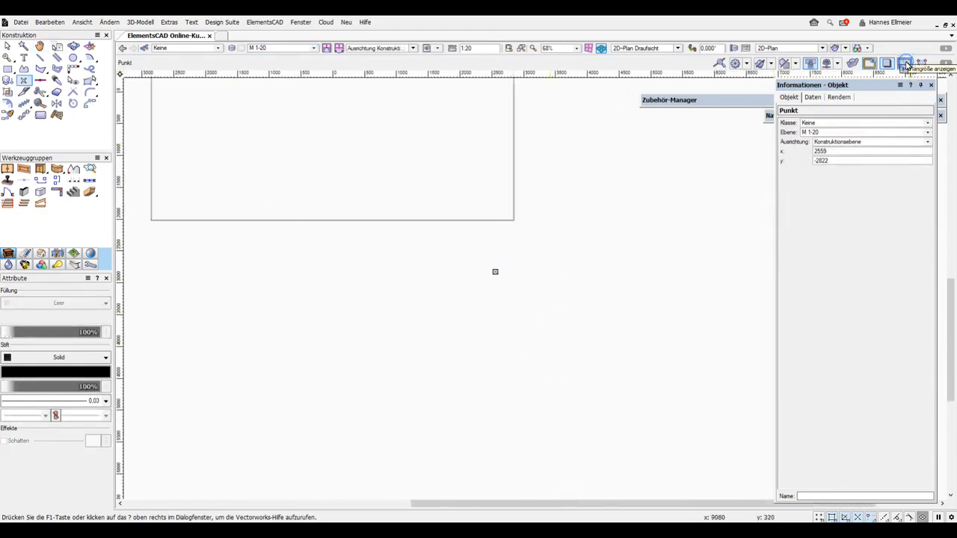
{"action": "left_click", "coordinate": [905, 65]}
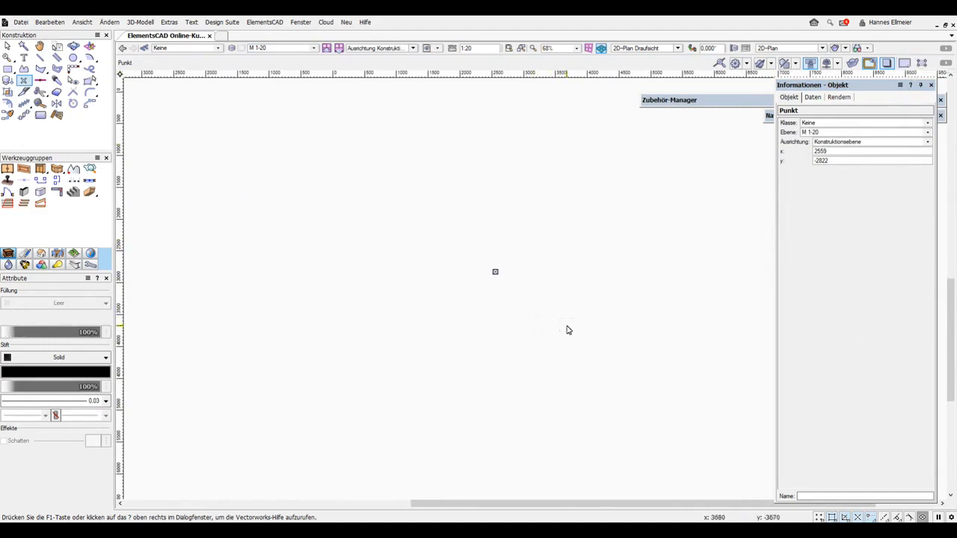
Insert a cabinet (Schrank) with its origin on the point, rotated to 90°
{"action": "left_click", "coordinate": [41, 170]}
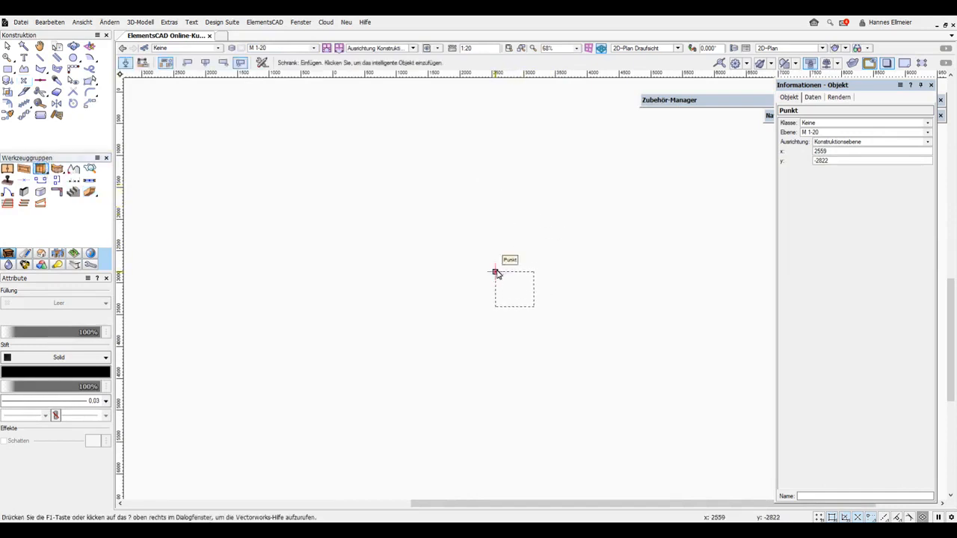
{"action": "left_click", "coordinate": [496, 273]}
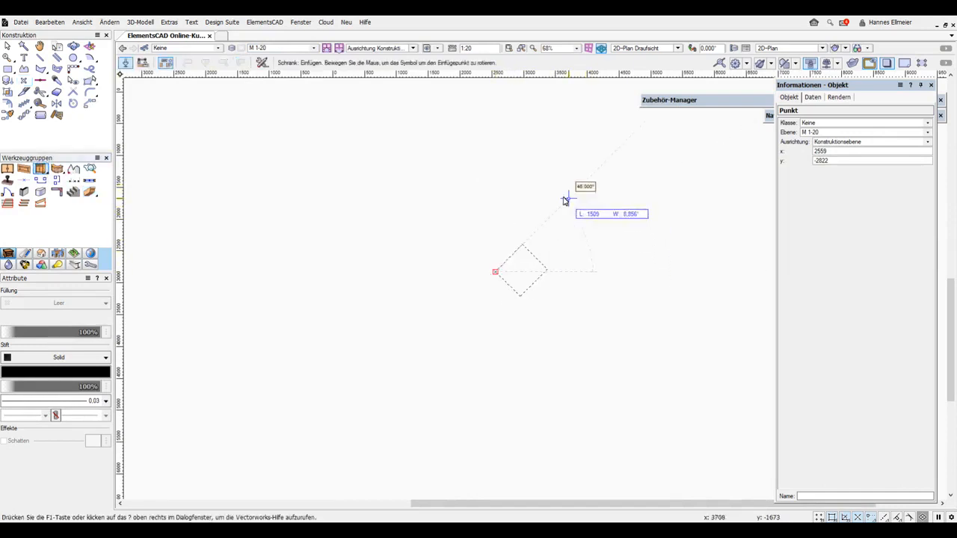
{"action": "left_click", "coordinate": [498, 188]}
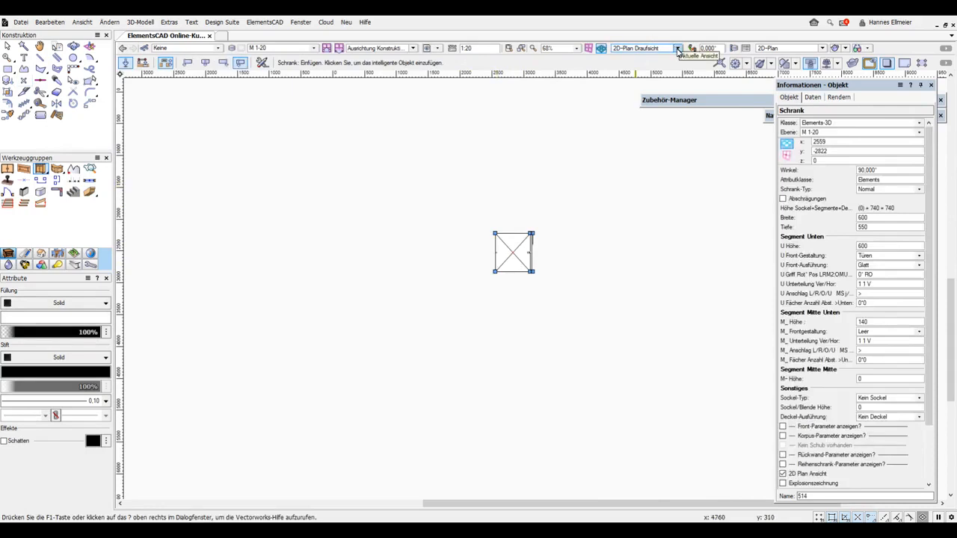
Switch to the right view (Rechts) and set the cabinet's width to 1250
{"action": "left_click", "coordinate": [678, 50]}
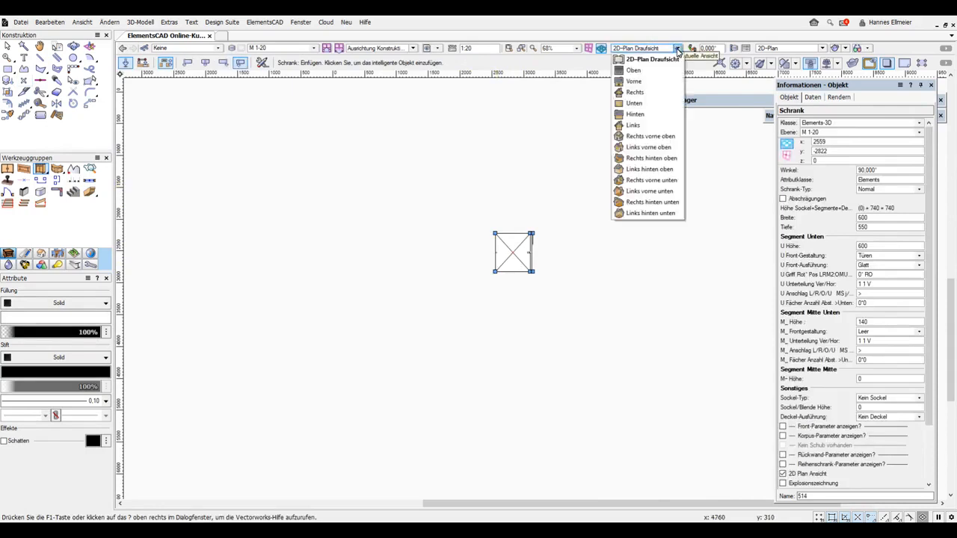
{"action": "left_click", "coordinate": [636, 94]}
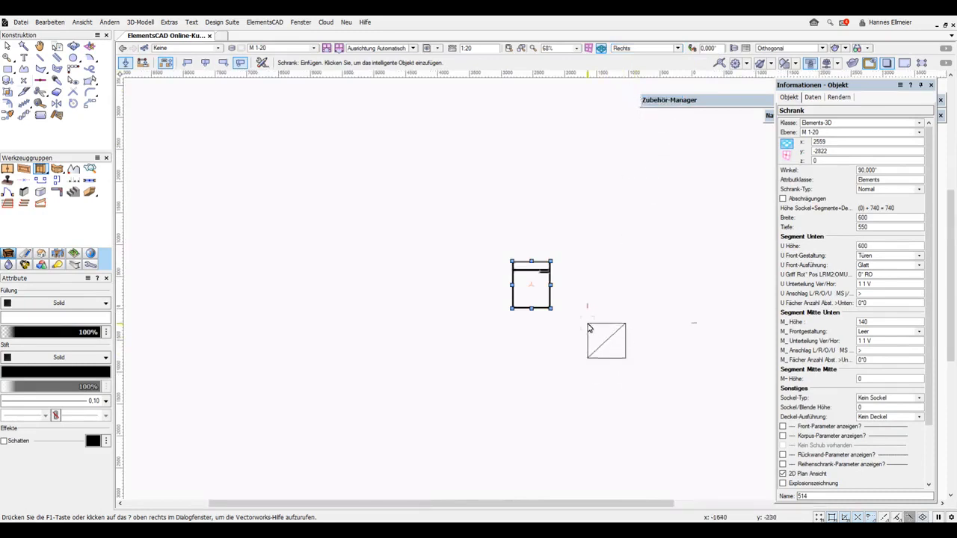
{"action": "scroll", "coordinate": [587, 328], "scroll_direction": "up", "scroll_amount": 2}
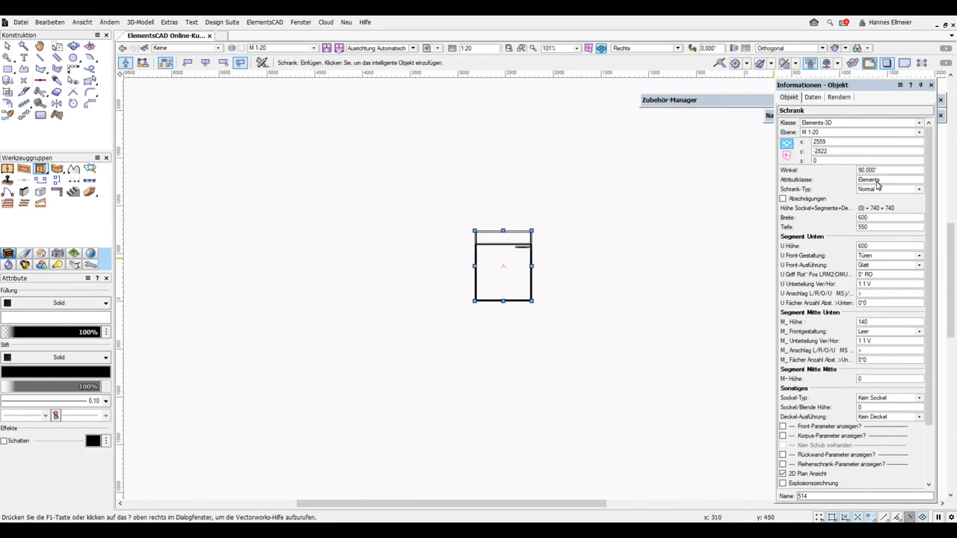
{"action": "double_click", "coordinate": [876, 219]}
{"action": "type", "text": "1250"}
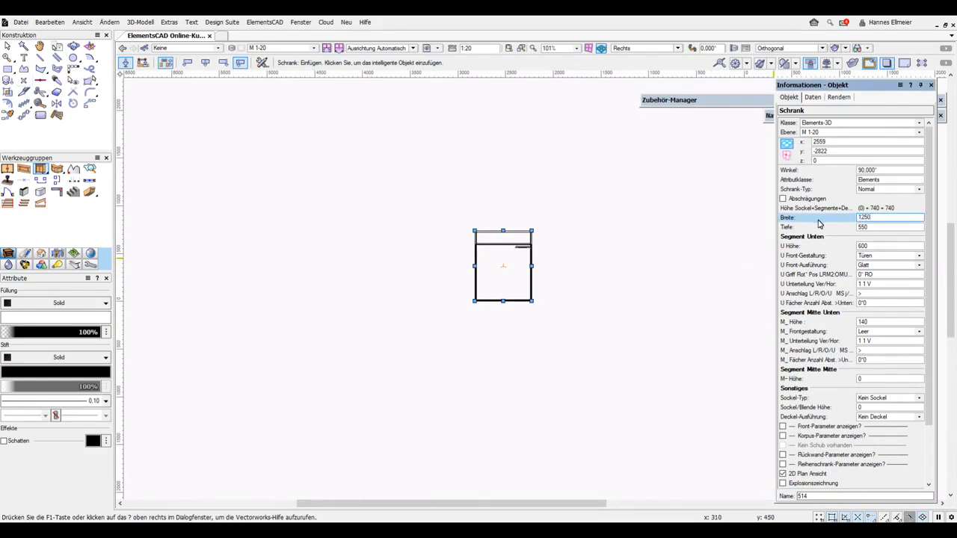
{"action": "key", "text": "Return"}
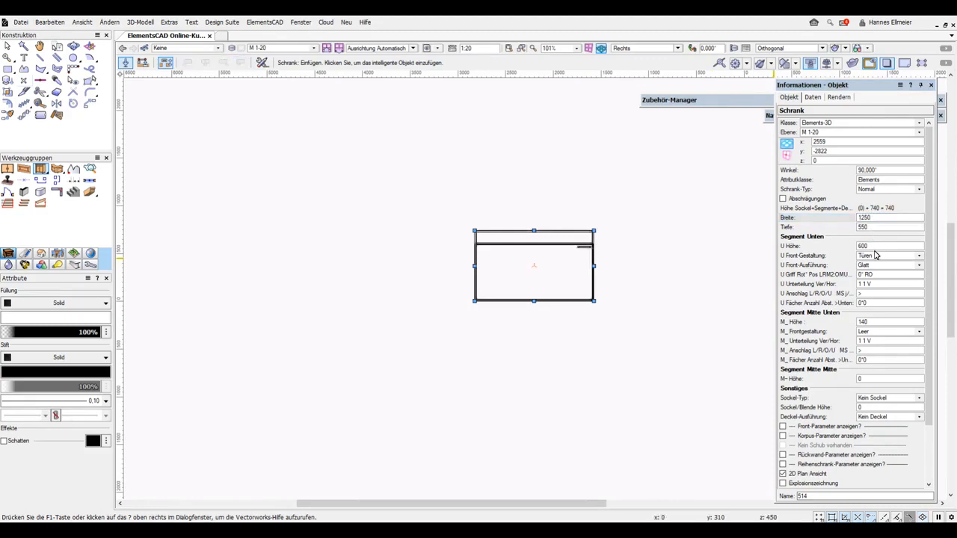
Set the cabinet's lower segment height to 400 and its front design to drawers (Schubkästen)
{"action": "double_click", "coordinate": [874, 246]}
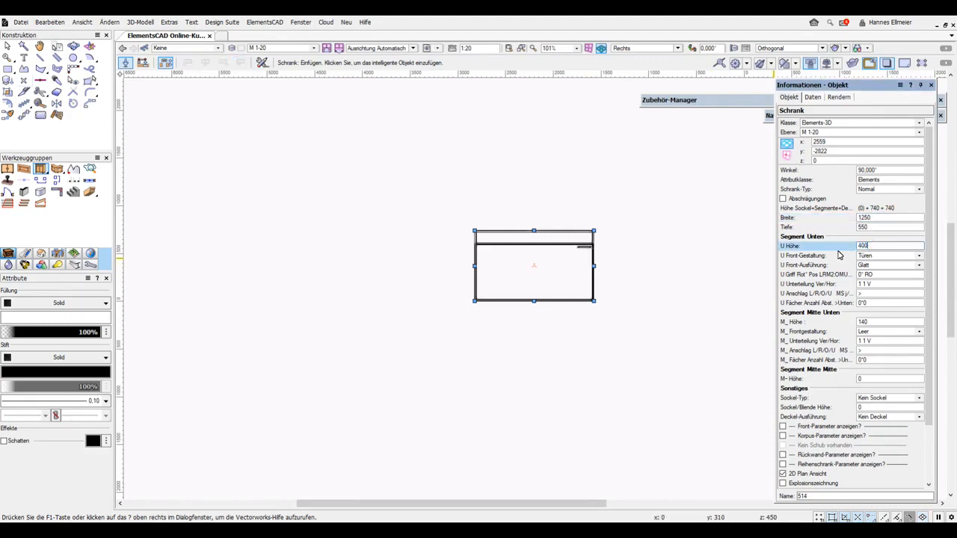
{"action": "key", "text": "Return"}
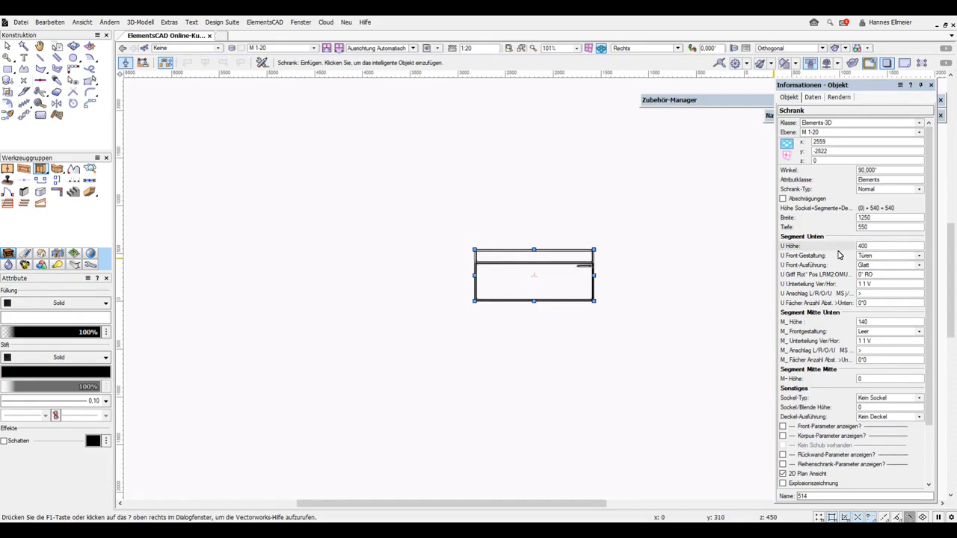
{"action": "double_click", "coordinate": [870, 227]}
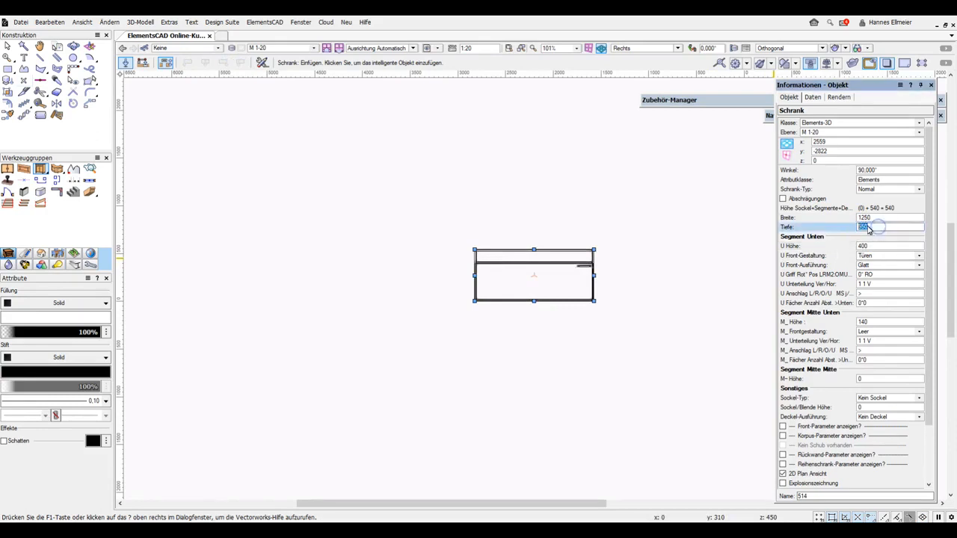
{"action": "left_click", "coordinate": [872, 257]}
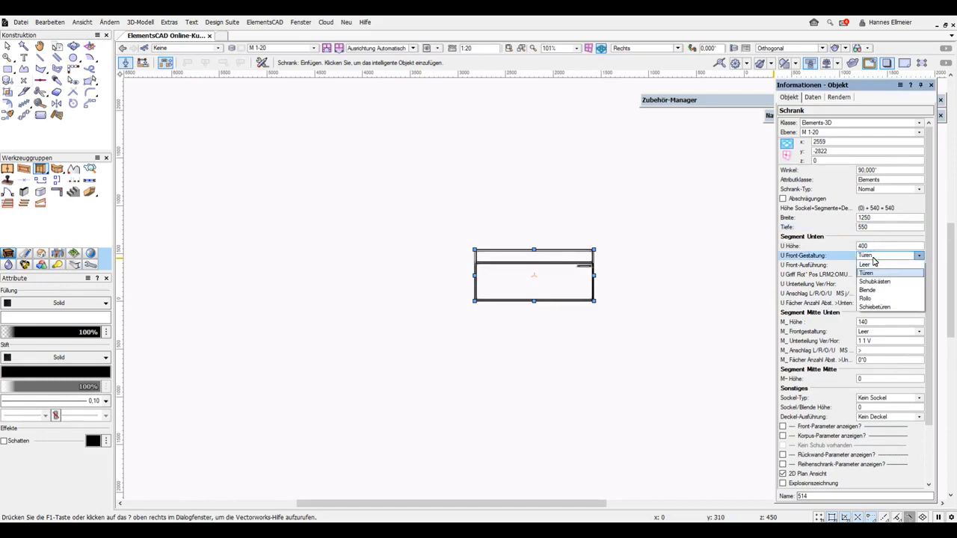
{"action": "left_click", "coordinate": [878, 283]}
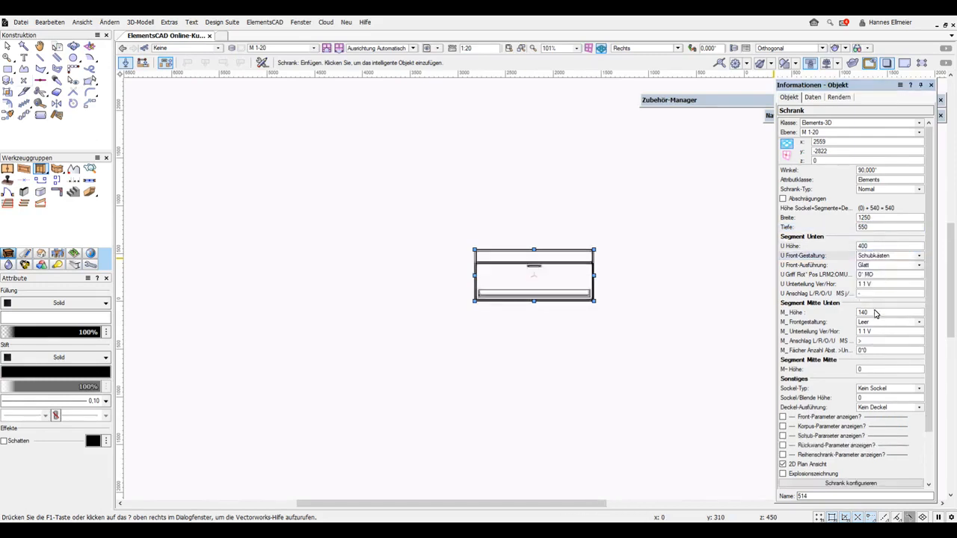
Give the cabinet a 40 high plinth of the type with mitred front and butted back (Blende V Gehrung, H Stumpf)
{"action": "left_click", "coordinate": [865, 399]}
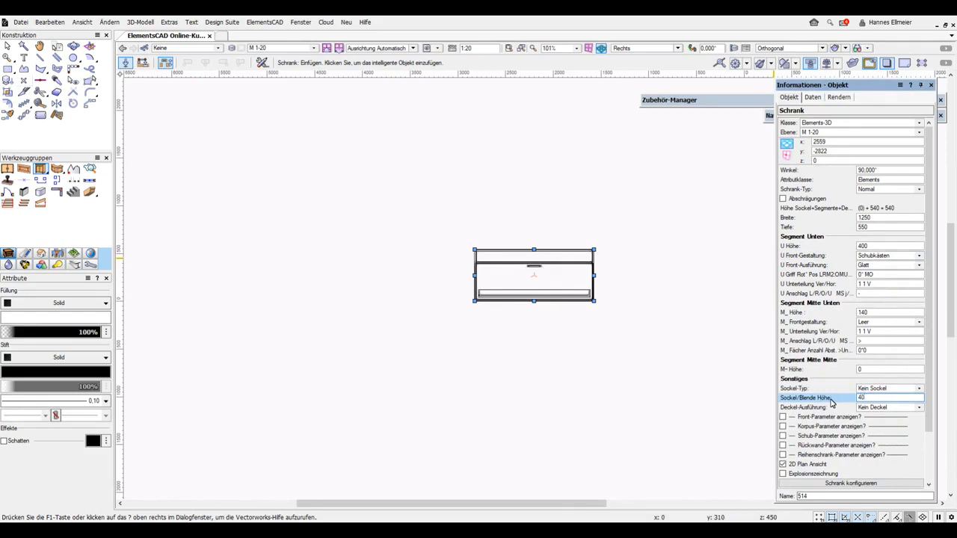
{"action": "type", "text": "40"}
{"action": "key", "text": "Return"}
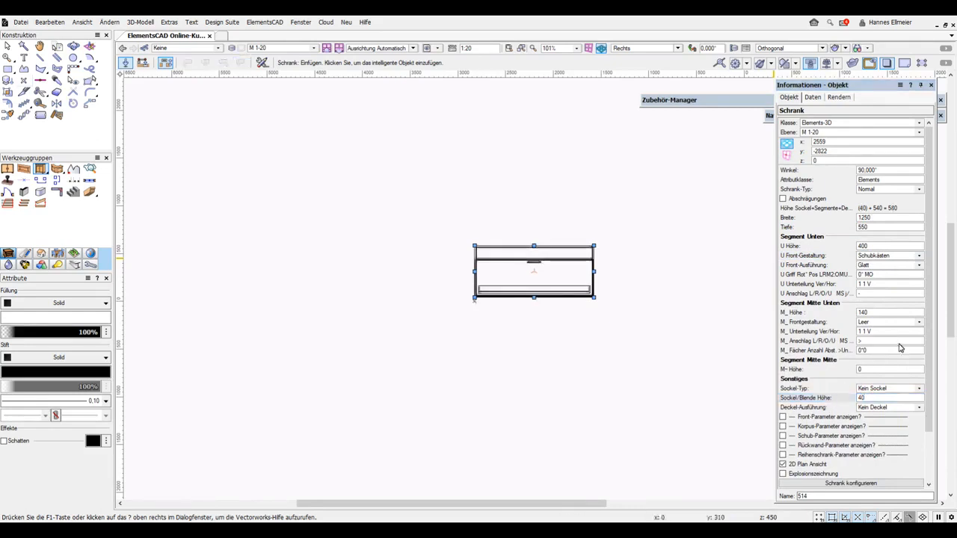
{"action": "left_click", "coordinate": [882, 388]}
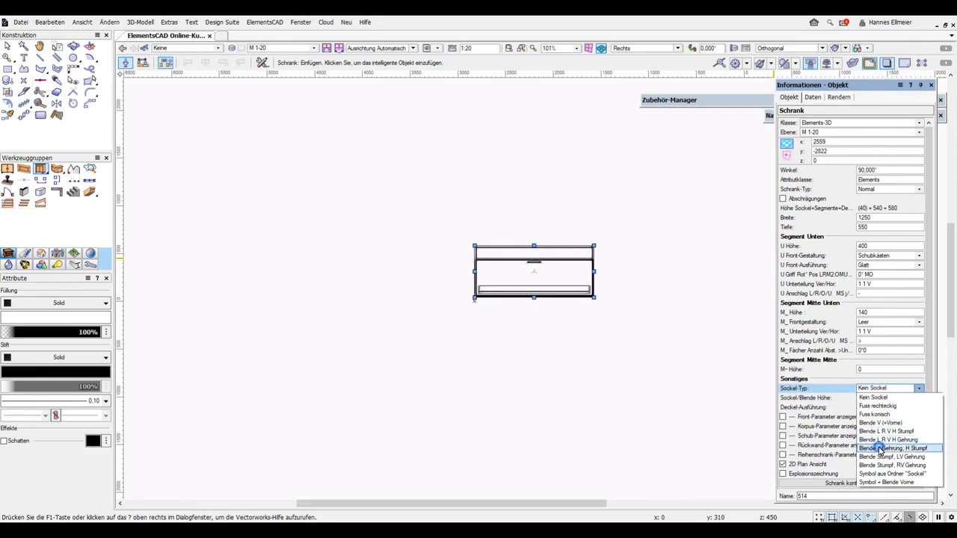
{"action": "left_click", "coordinate": [882, 448]}
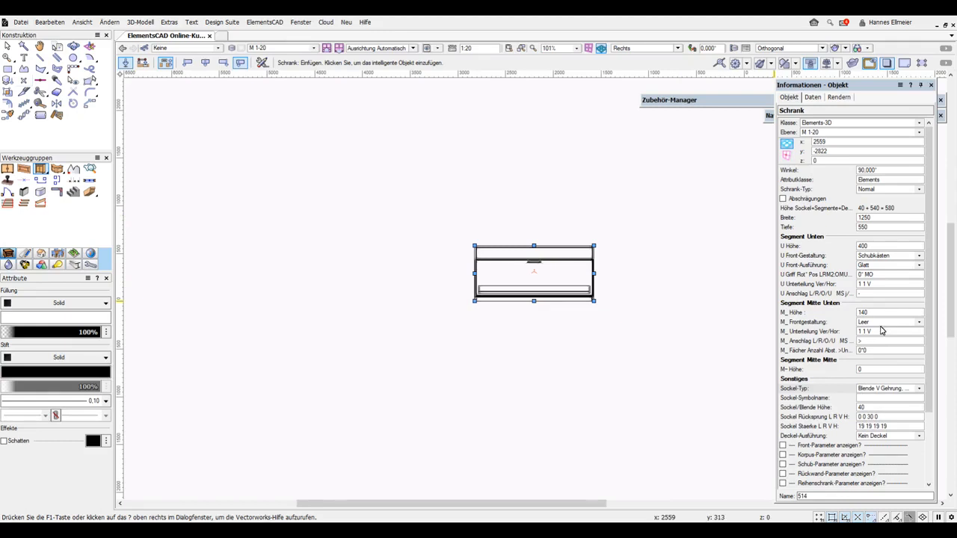
Set the cabinet's top panel design (Deckel-Ausführung) to Normal and the lower middle segment's height to 0
{"action": "left_click", "coordinate": [877, 437]}
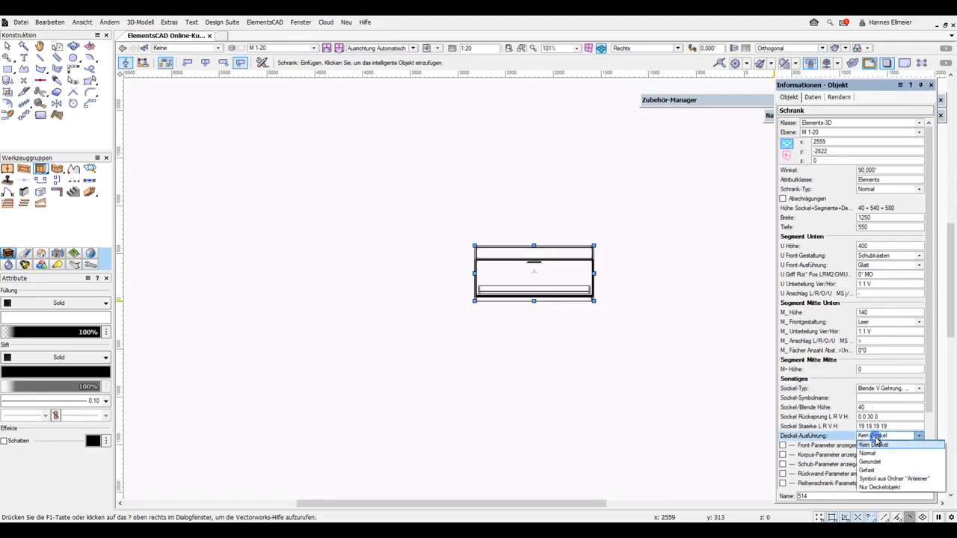
{"action": "left_click", "coordinate": [877, 453]}
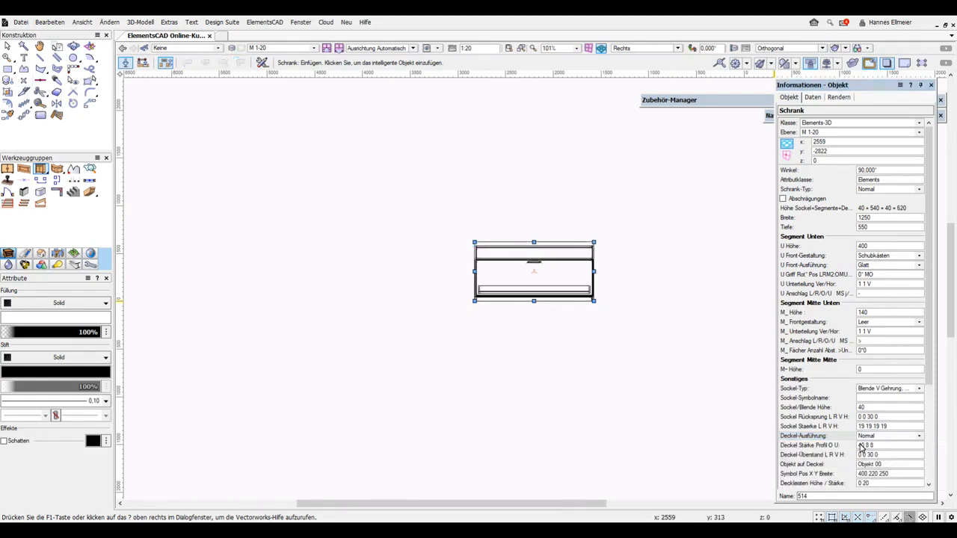
{"action": "left_click", "coordinate": [873, 313]}
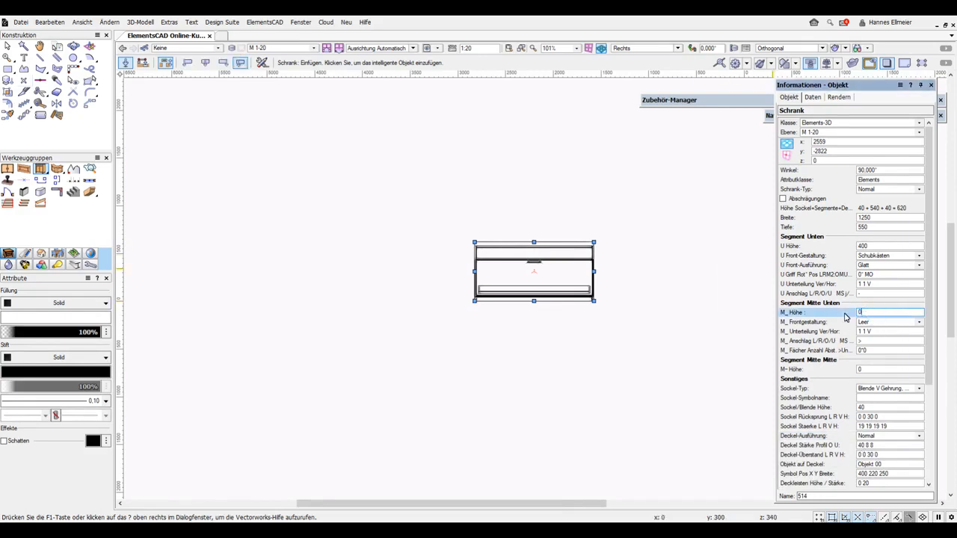
{"action": "key", "text": "Return"}
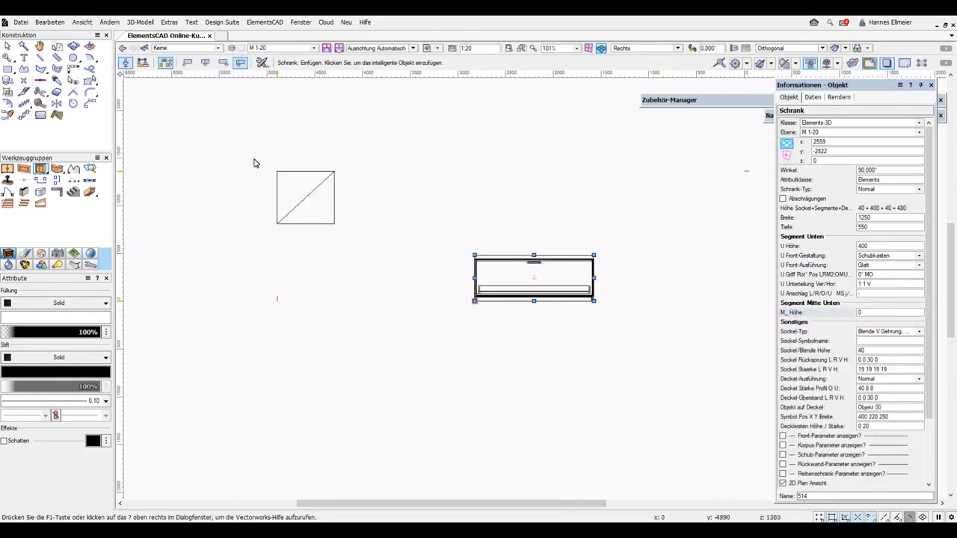
Duplicate the cabinet in a linear array with 2 duplicates spaced 1250 in y, keeping the original
{"action": "left_click", "coordinate": [50, 22]}
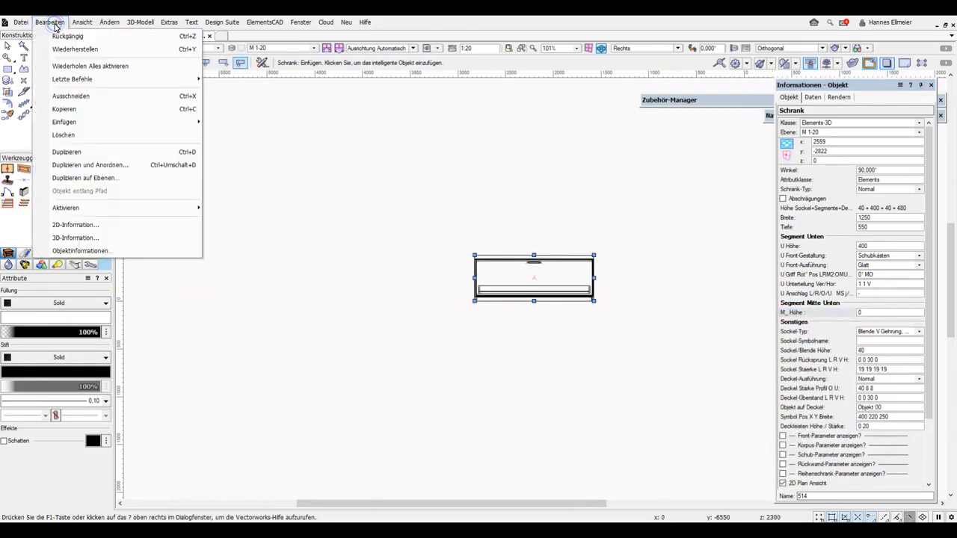
{"action": "left_click", "coordinate": [89, 165]}
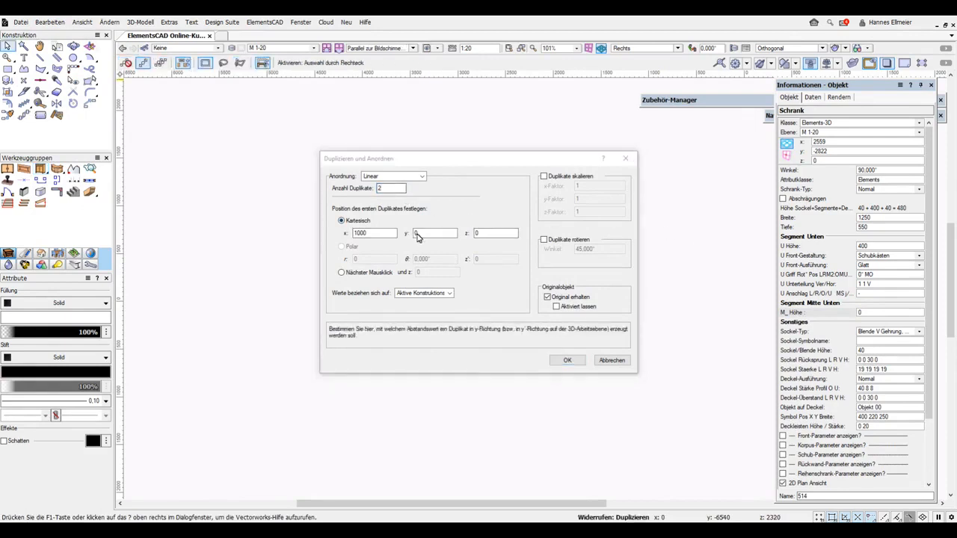
{"action": "left_click_drag", "start_coordinate": [421, 233], "coordinate": [397, 234]}
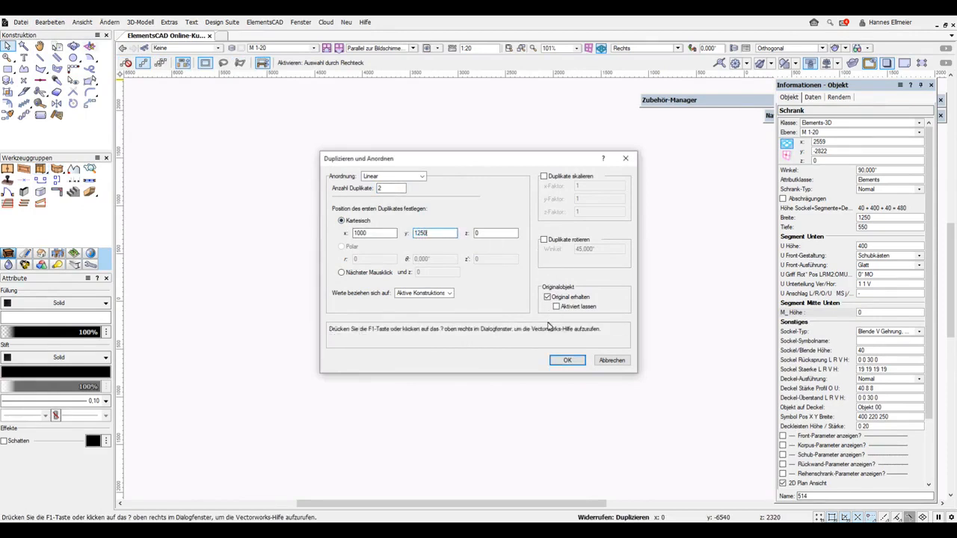
{"action": "left_click", "coordinate": [568, 362]}
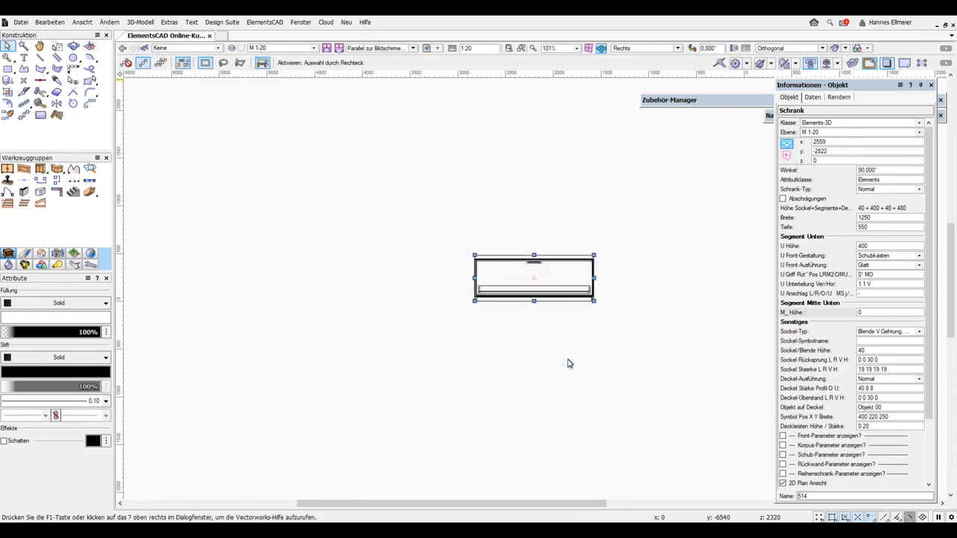
{"action": "middle_click_drag", "start_coordinate": [644, 232], "coordinate": [470, 225]}
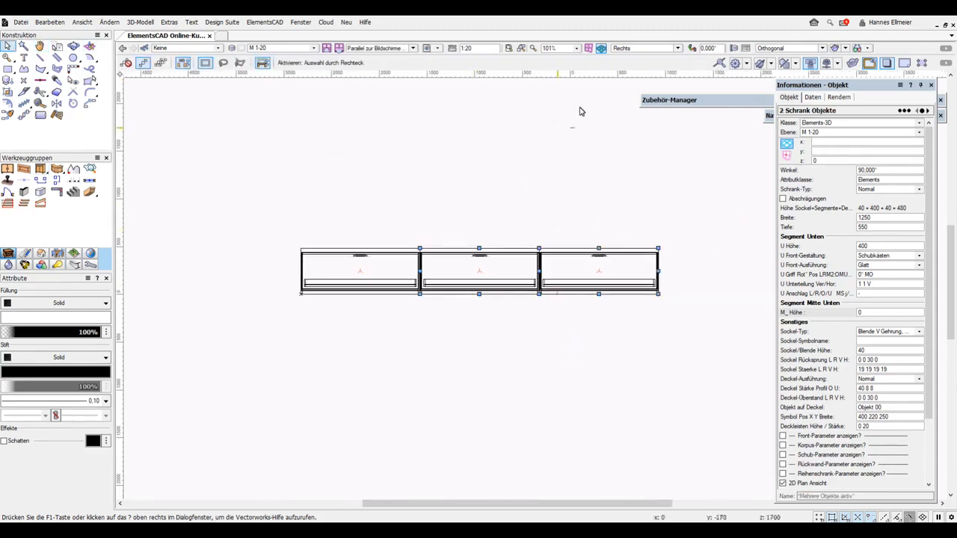
Check the spacing of the cabinet copies in the Rechts vorne oben view and undo the linear duplication
{"action": "left_click", "coordinate": [678, 49]}
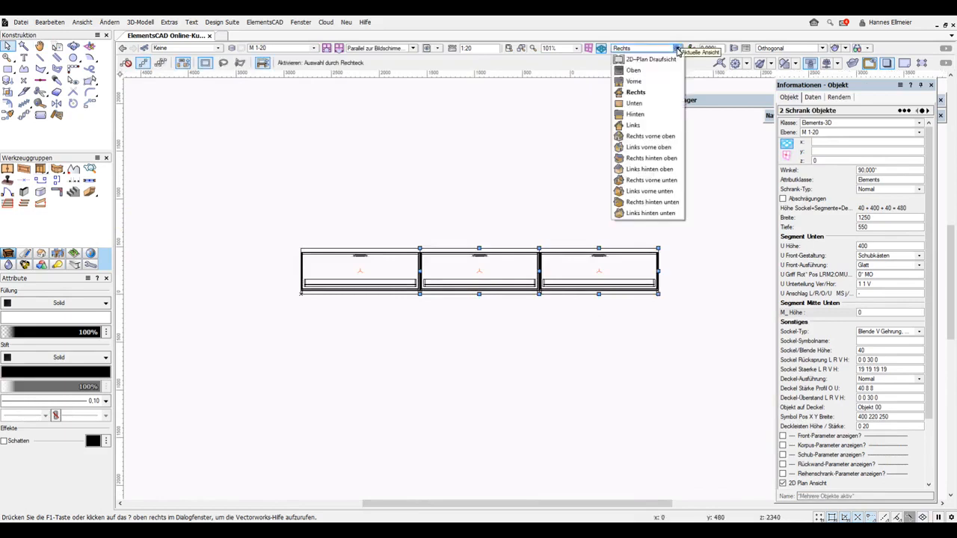
{"action": "left_click", "coordinate": [661, 138]}
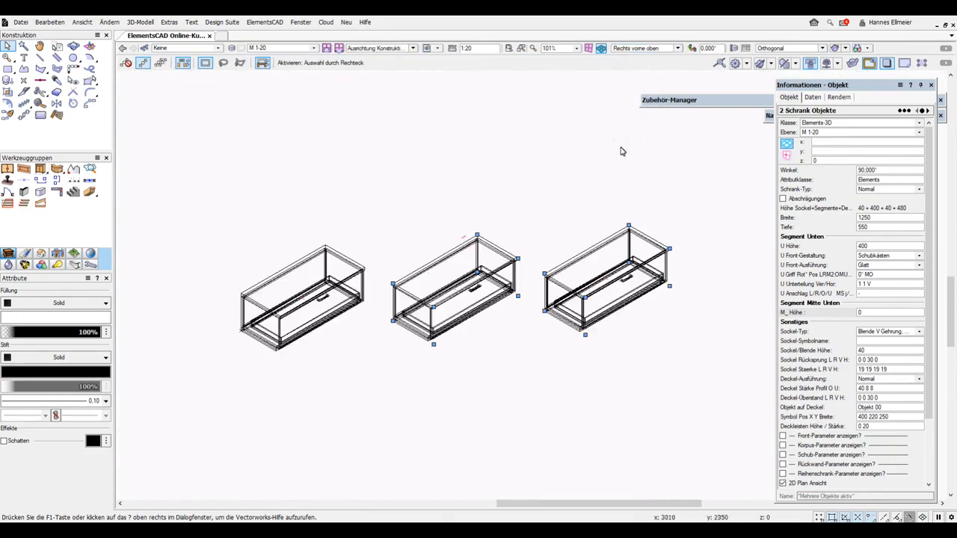
{"action": "key", "text": "ctrl+z"}
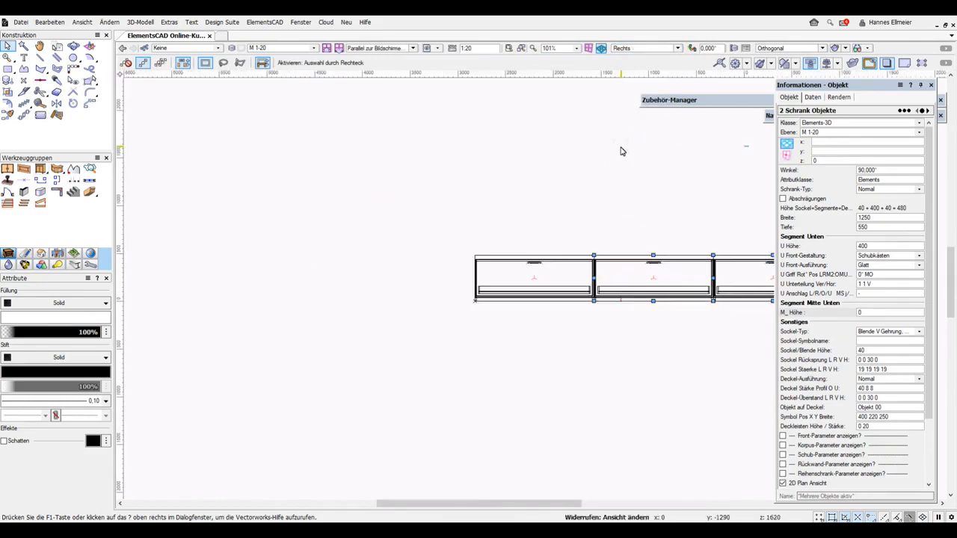
{"action": "key", "text": "ctrl+z"}
Duplicate the cabinet linearly with 2 duplicates offset by x 0, y 1250 and z 0, keeping the original
{"action": "left_click", "coordinate": [49, 22]}
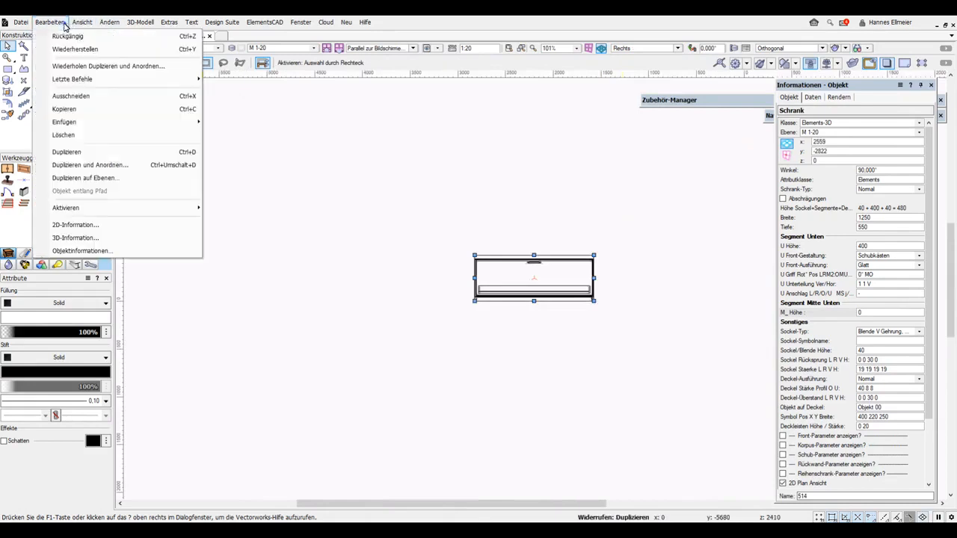
{"action": "left_click", "coordinate": [85, 166]}
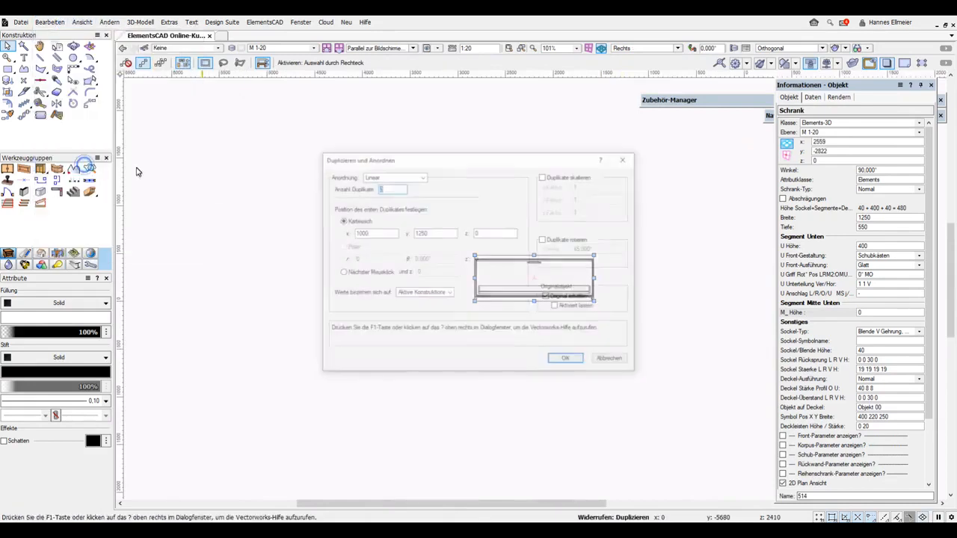
{"action": "double_click", "coordinate": [371, 233]}
{"action": "type", "text": "0"}
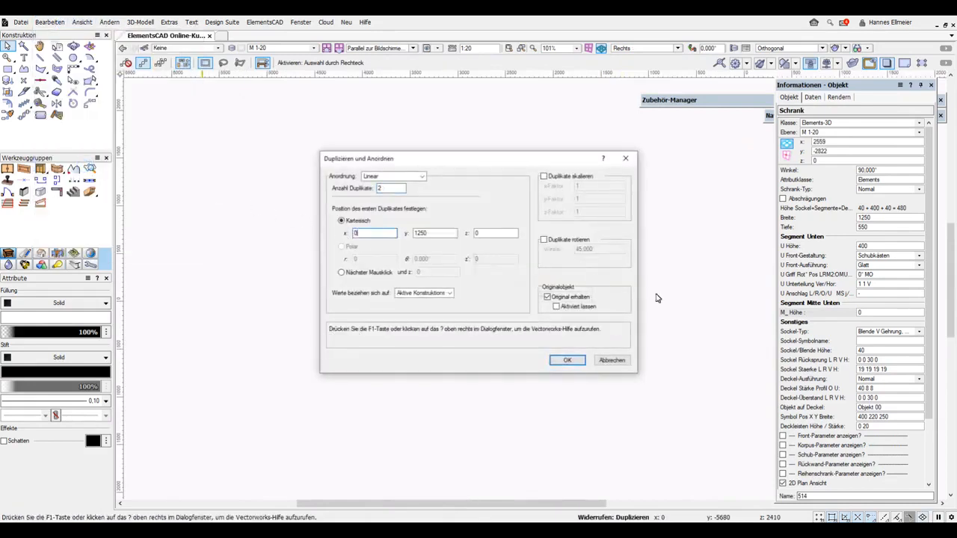
{"action": "left_click", "coordinate": [570, 361]}
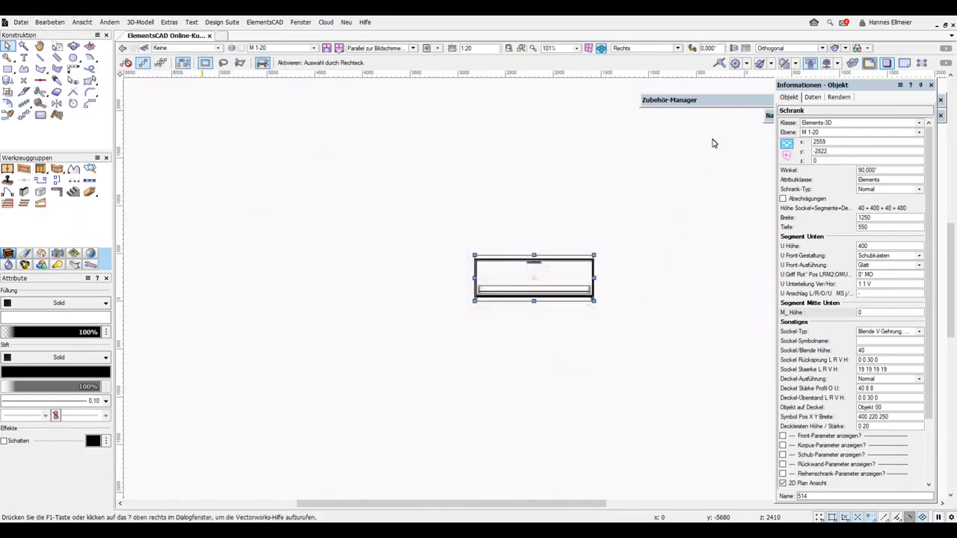
Show the cabinet row in the Rechts vorne oben view, rendered as a Volumenmodell
{"action": "left_click", "coordinate": [677, 48]}
{"action": "left_click", "coordinate": [649, 136]}
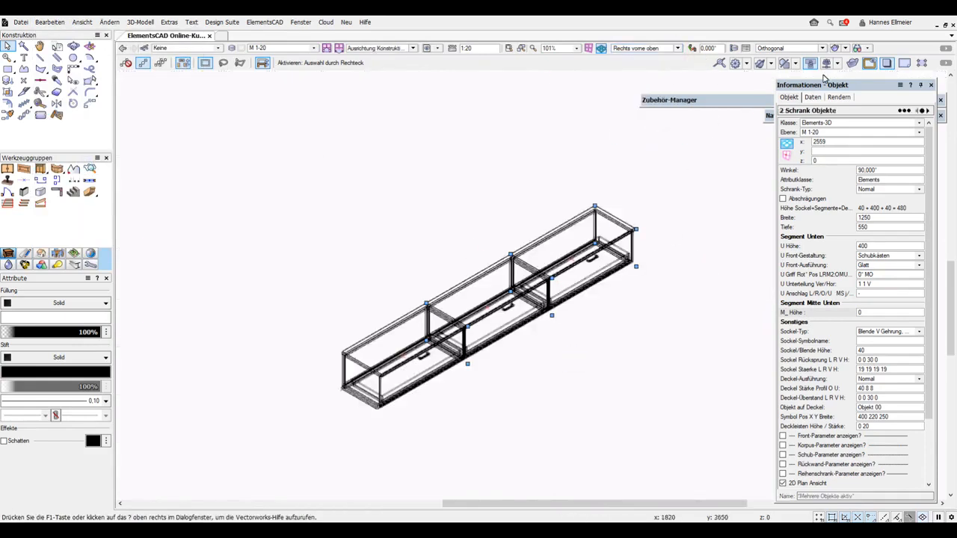
{"action": "left_click", "coordinate": [843, 48]}
{"action": "left_click", "coordinate": [846, 60]}
Turn on edge drawing (Kanten zeichnen) in the Volumenmodell display settings
{"action": "left_click", "coordinate": [845, 48]}
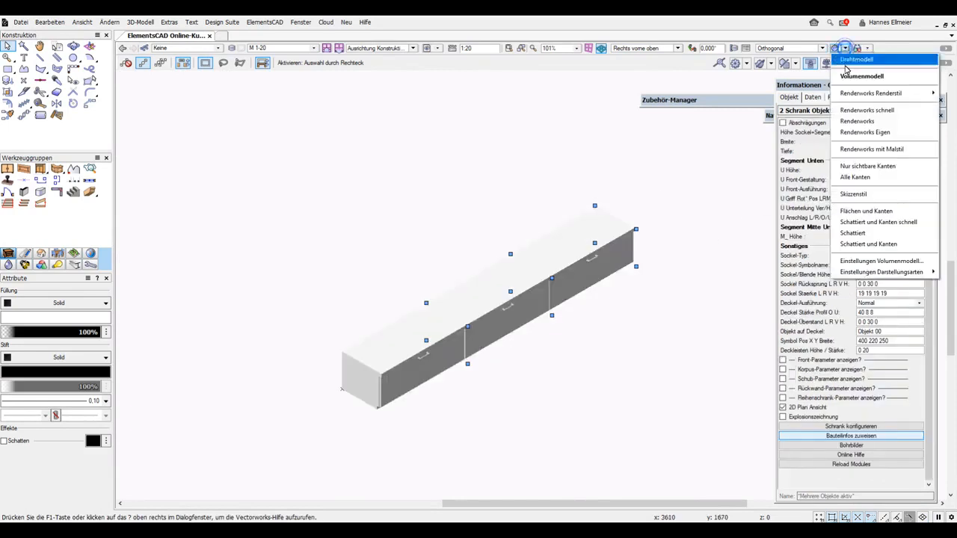
{"action": "left_click", "coordinate": [859, 261]}
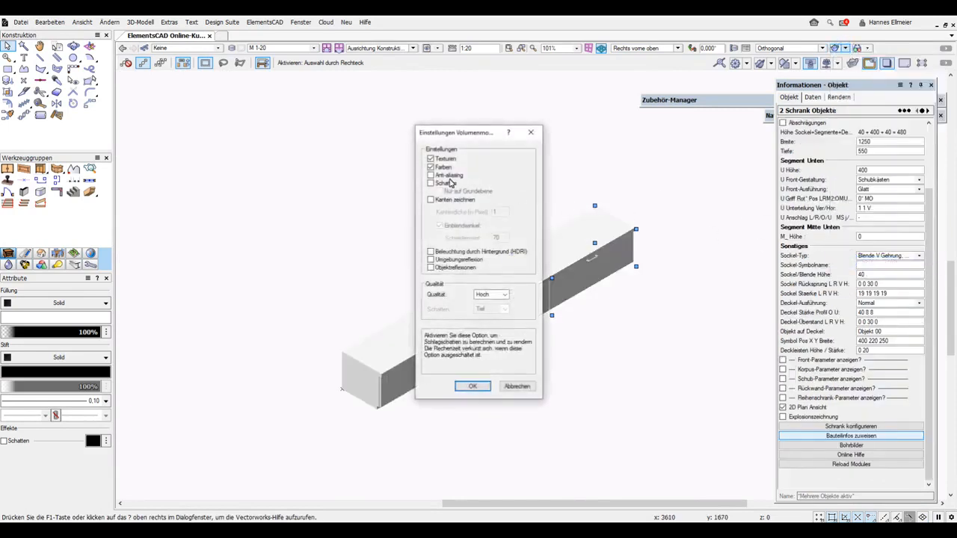
{"action": "left_click", "coordinate": [432, 199]}
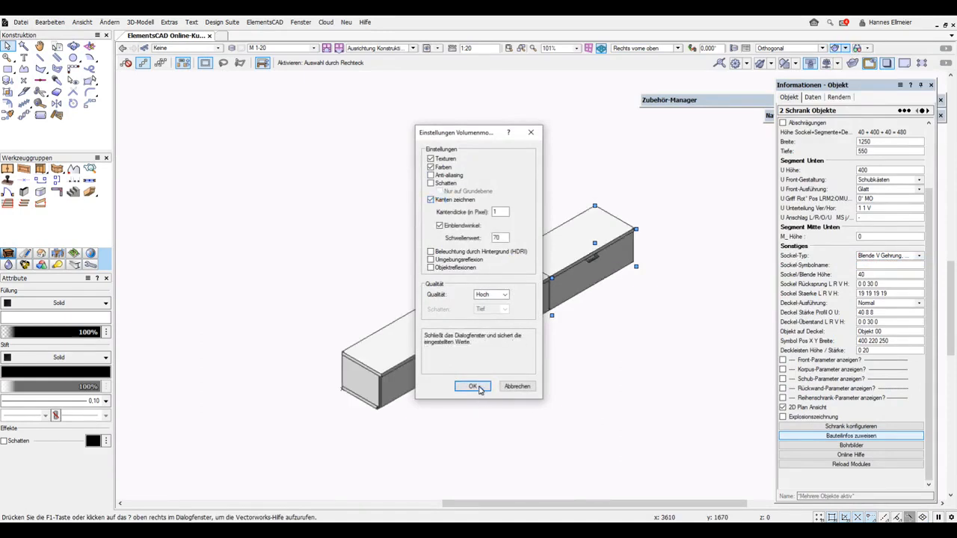
{"action": "left_click", "coordinate": [473, 387]}
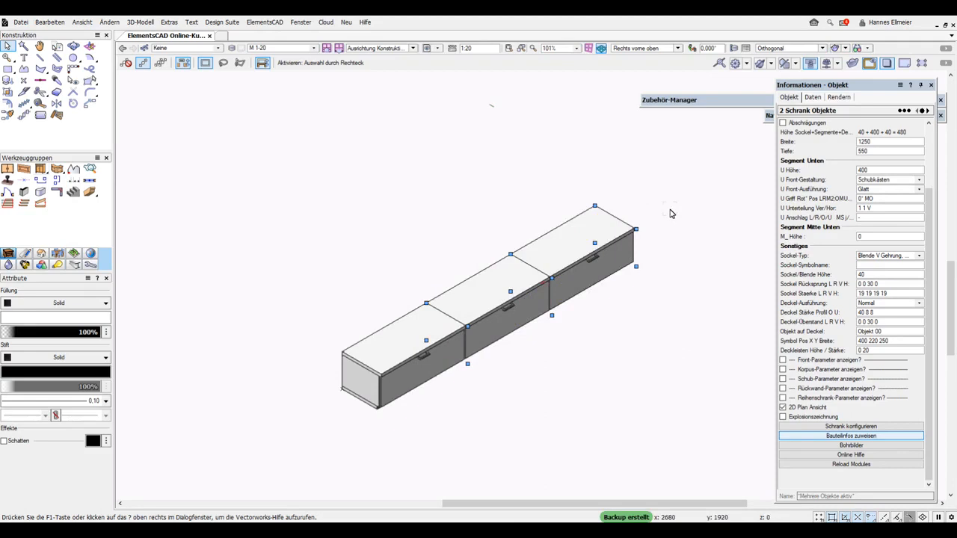
Remove the top panel and plinth from the two duplicated cabinets using Kein Deckel and Kein Sockel
{"action": "left_click_drag", "start_coordinate": [679, 163], "coordinate": [404, 411]}
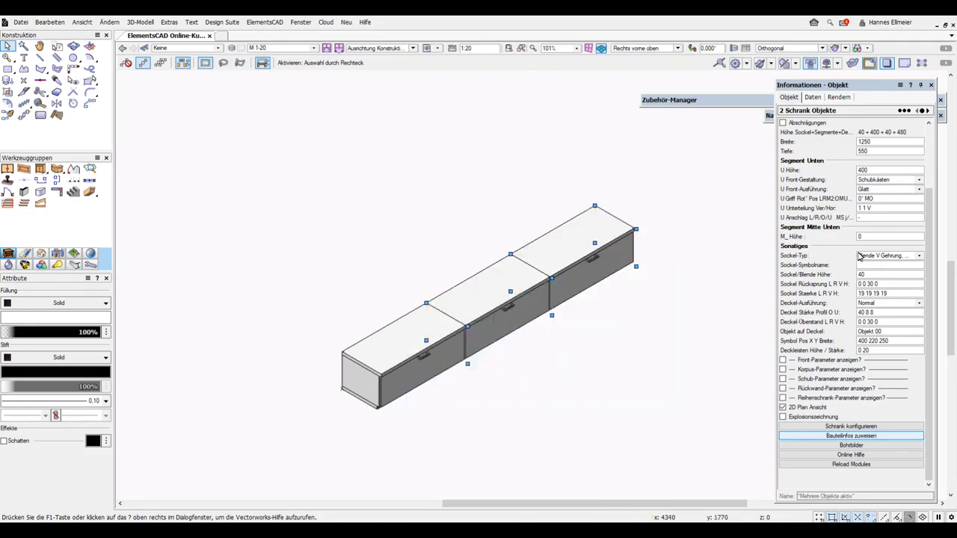
{"action": "left_click", "coordinate": [882, 304]}
{"action": "left_click", "coordinate": [882, 317]}
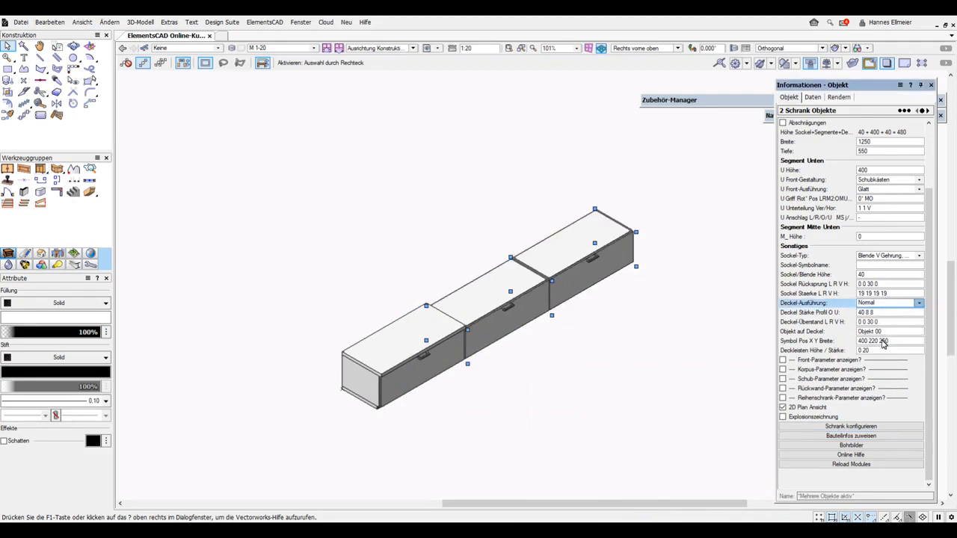
{"action": "scroll", "coordinate": [883, 343], "scroll_direction": "up", "scroll_amount": 1}
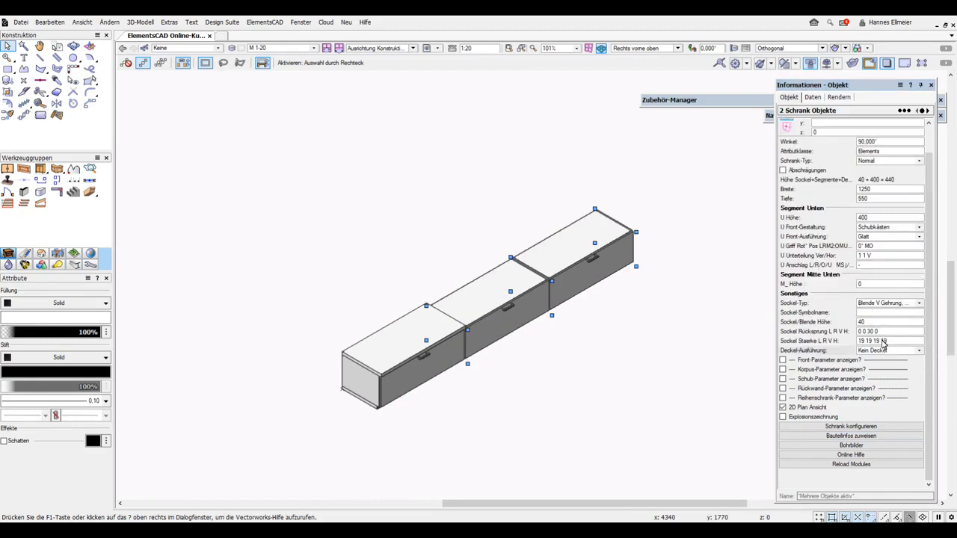
{"action": "left_click", "coordinate": [888, 303]}
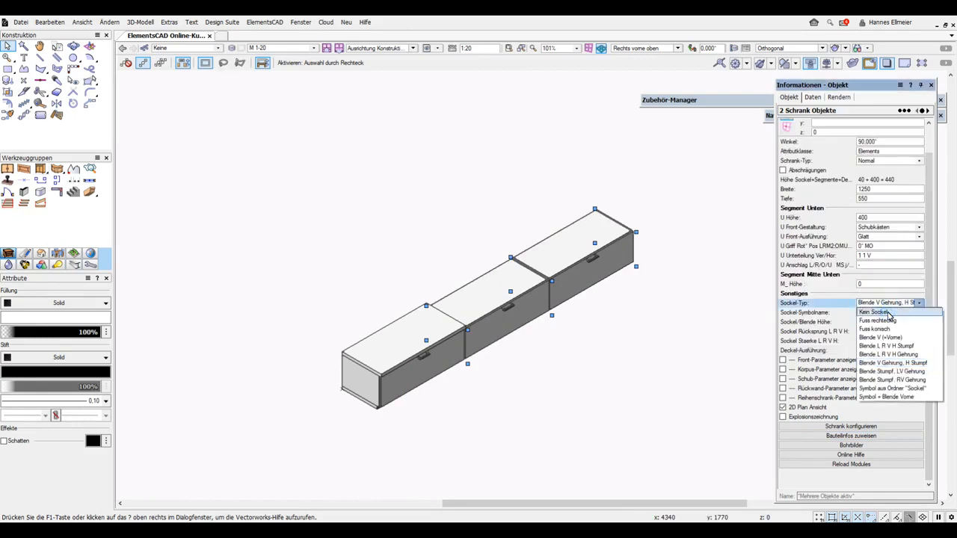
{"action": "left_click", "coordinate": [888, 312]}
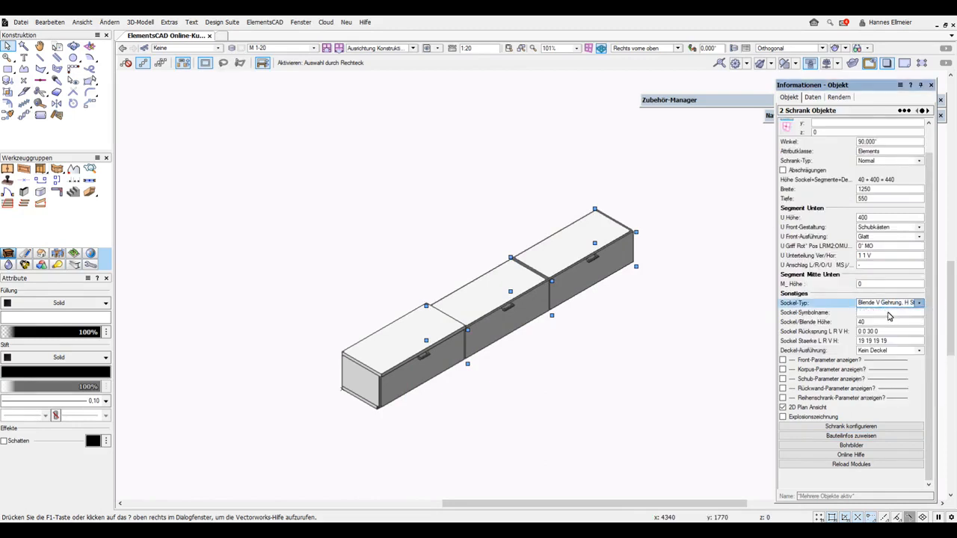
Extend the first cabinet's top panel over the whole row by setting its overhang (Deckel-Überstand) to 0 2500 30 0
{"action": "left_click", "coordinate": [414, 264]}
{"action": "left_click", "coordinate": [388, 344]}
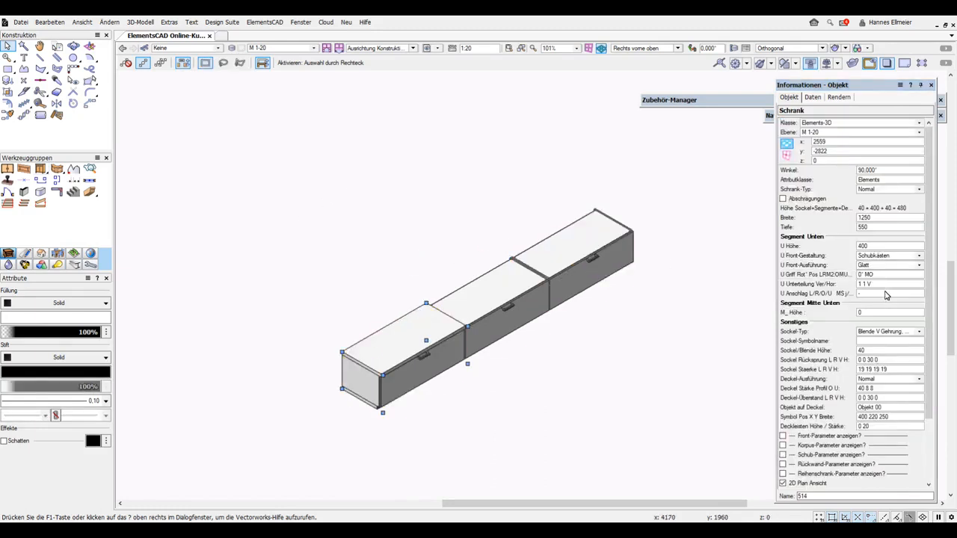
{"action": "left_click", "coordinate": [862, 398]}
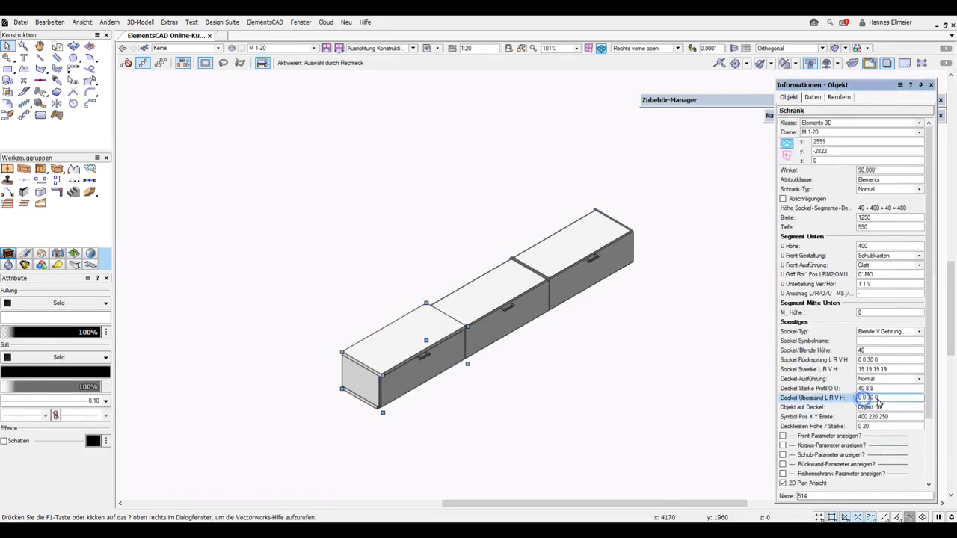
{"action": "type", "text": "2500"}
{"action": "key", "text": "Return"}
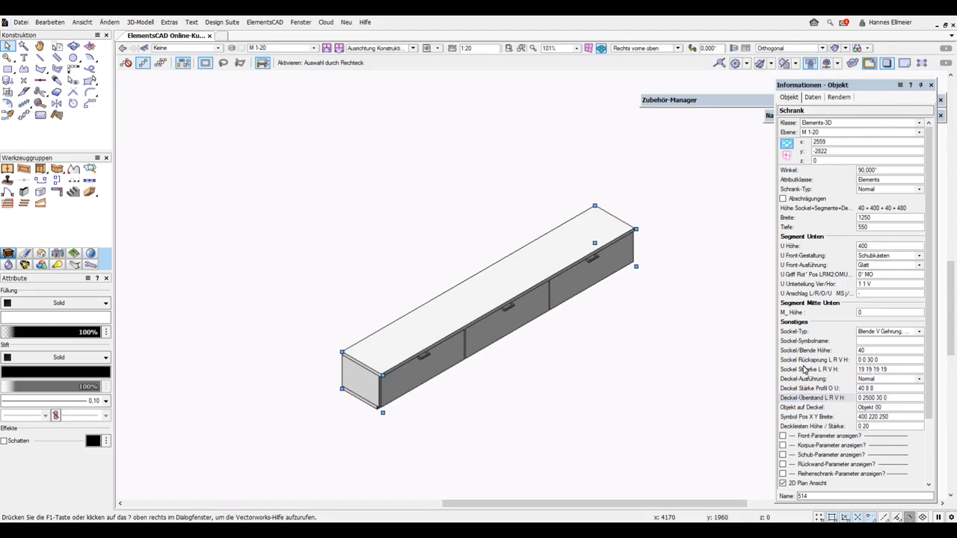
Extend the first cabinet's plinth under the whole row by setting its setback (Sockel Rücksprung) to 0 -2500 30 0
{"action": "left_click", "coordinate": [864, 361]}
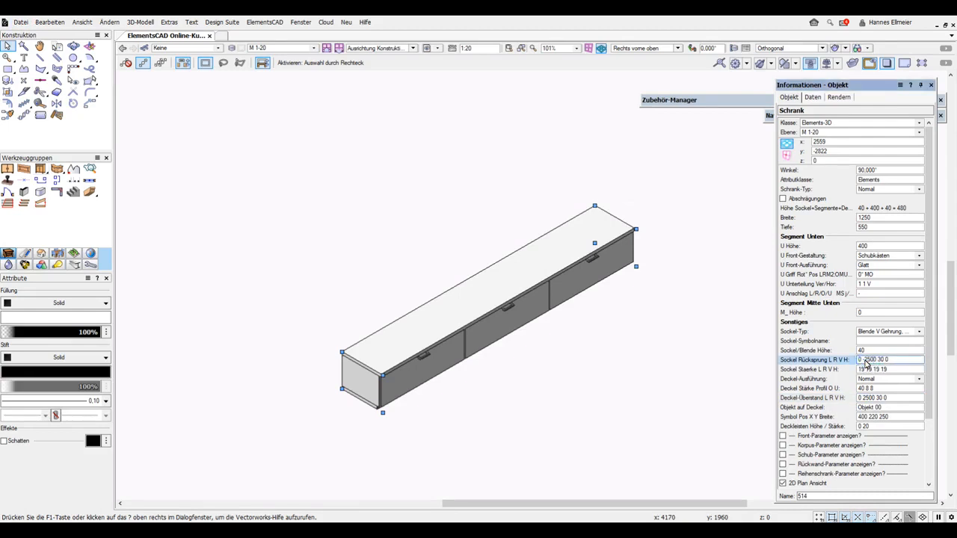
{"action": "key", "text": "Return"}
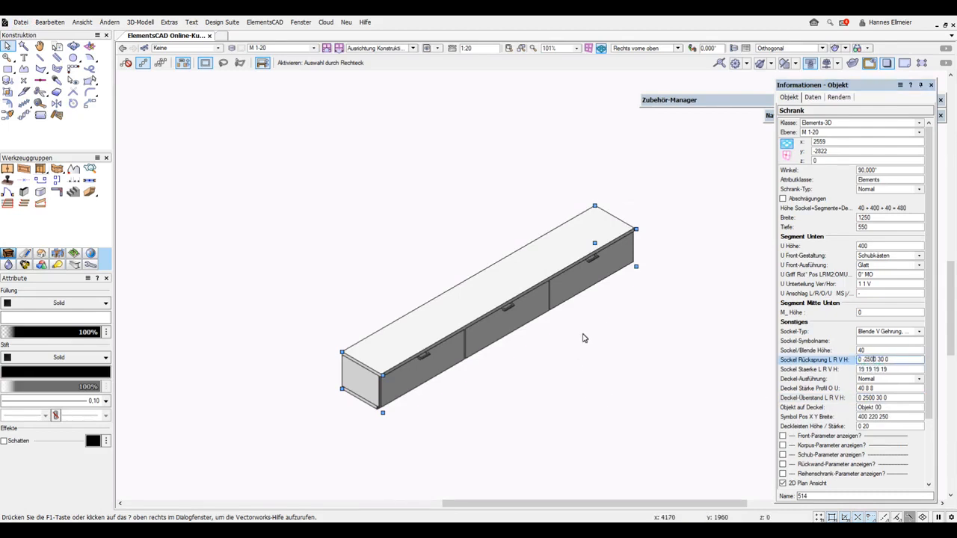
{"action": "middle_click_drag", "start_coordinate": [580, 358], "coordinate": [552, 278], "text": "ctrl"}
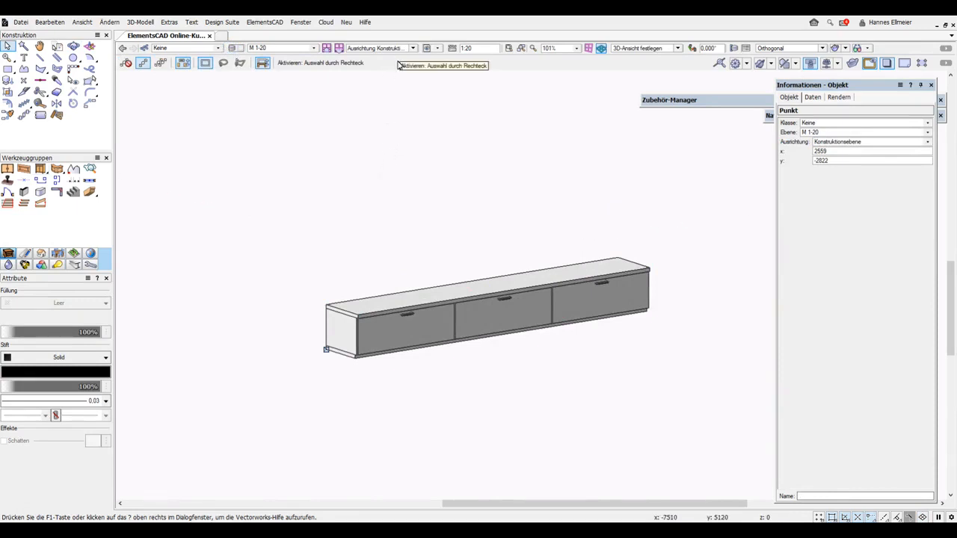
Duplicate the M 1-20 design layer and rename the active layer M 1-20 alt
{"action": "left_click", "coordinate": [232, 47]}
{"action": "left_click", "coordinate": [196, 446]}
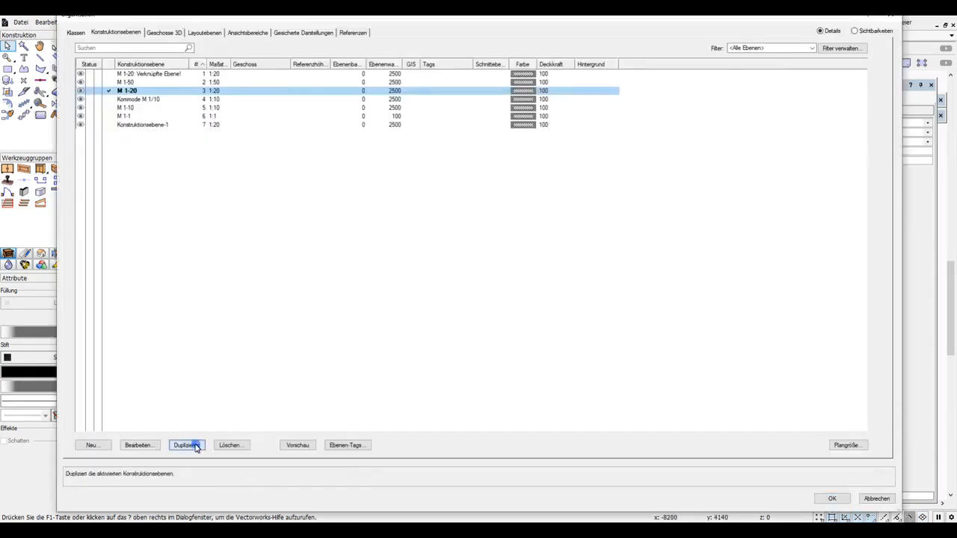
{"action": "left_click", "coordinate": [138, 91]}
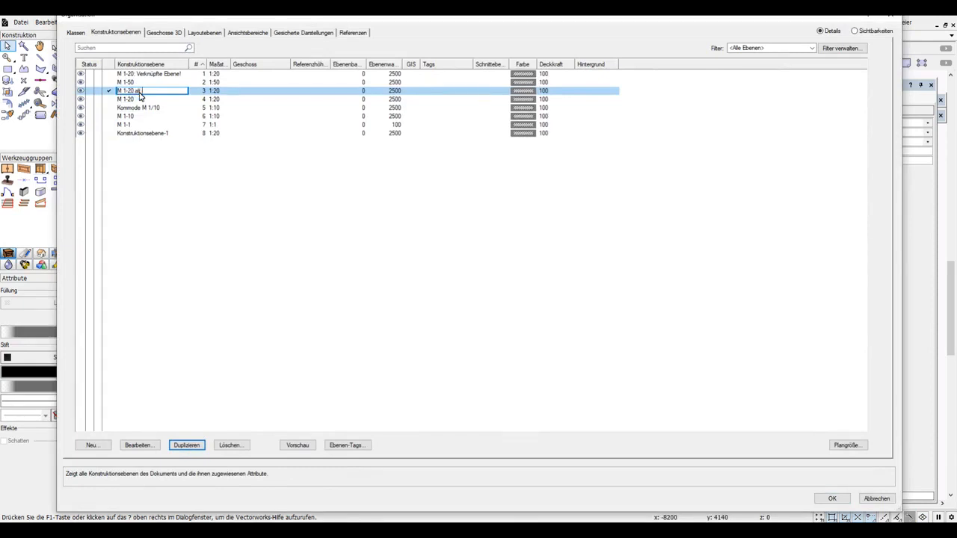
{"action": "key", "text": "Return"}
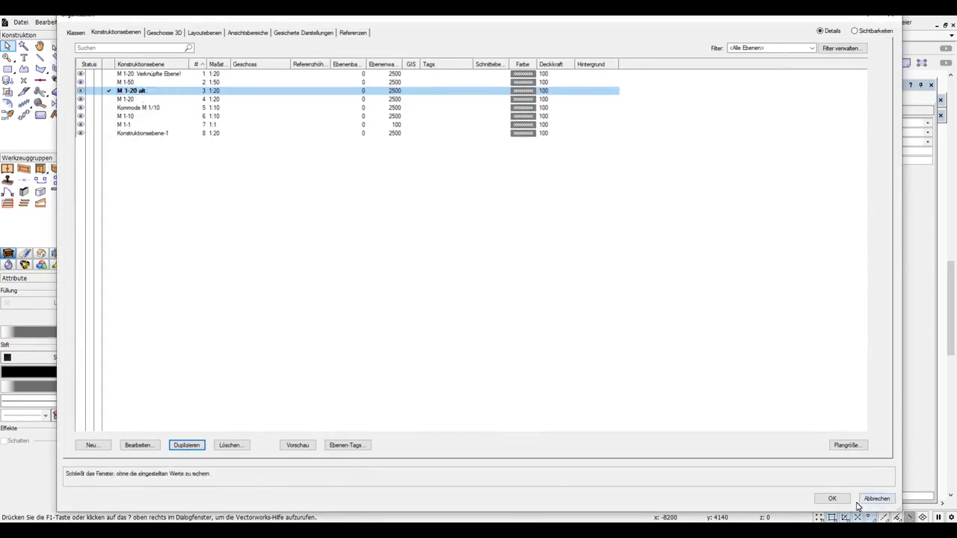
{"action": "left_click", "coordinate": [832, 498]}
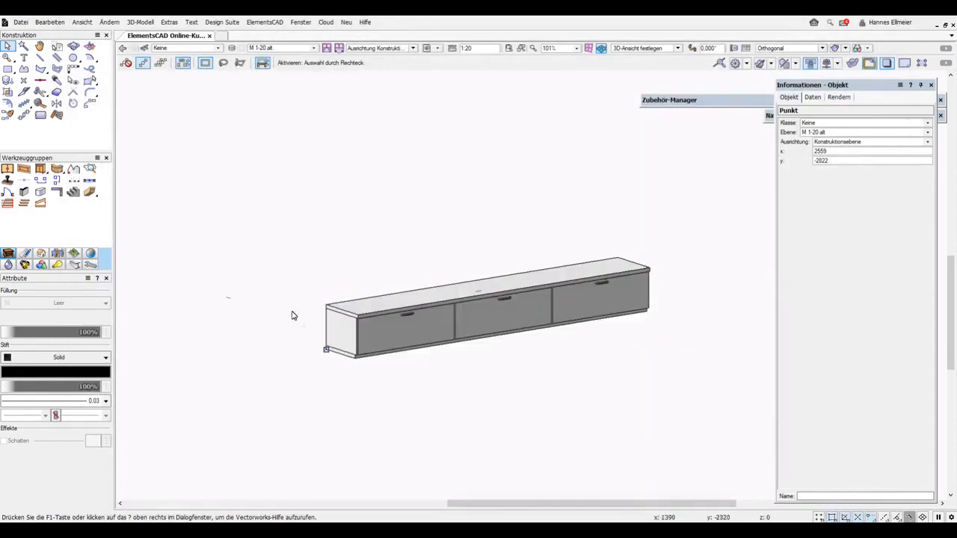
Delete the three cabinets on the M 1-20 alt. layer and switch to the 2D plan view
{"action": "left_click_drag", "start_coordinate": [401, 222], "coordinate": [581, 352]}
{"action": "key", "text": "Delete"}
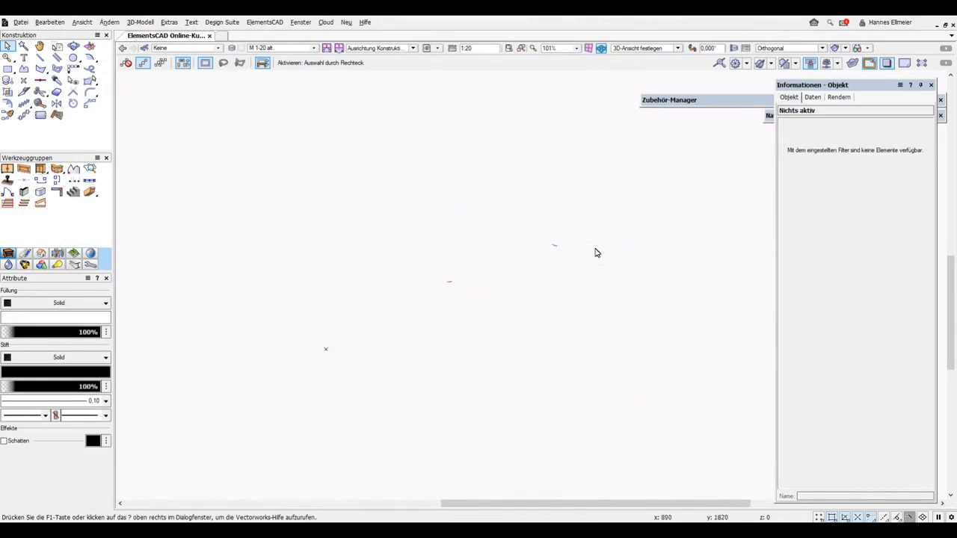
{"action": "key", "text": "ctrl+5"}
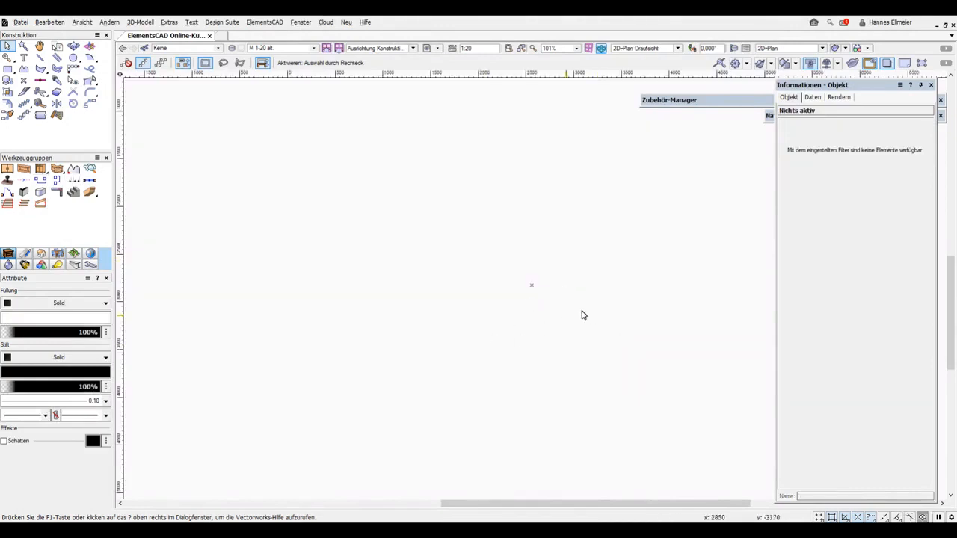
Insert a new cabinet at the reference point, rotated 90°, and set its width to 1250*3
{"action": "left_click", "coordinate": [40, 168]}
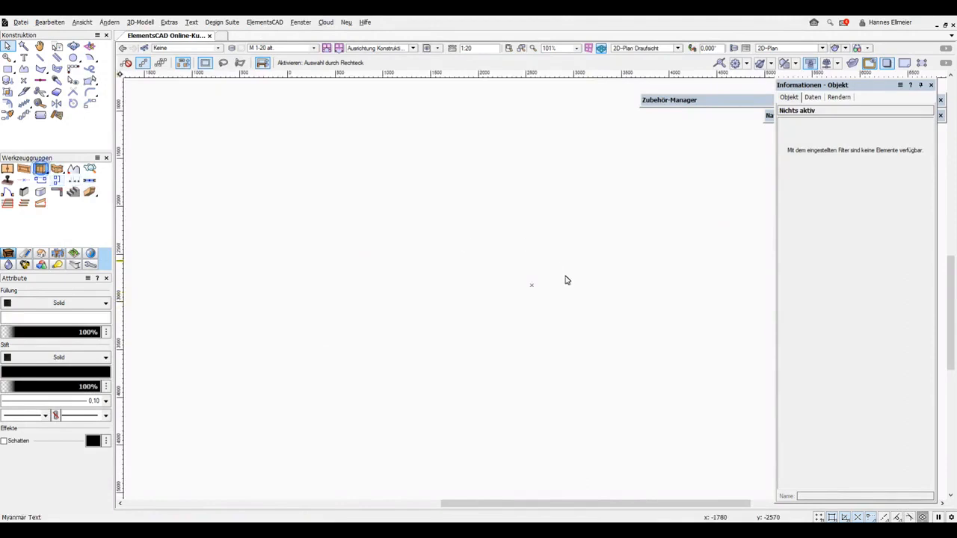
{"action": "left_click", "coordinate": [531, 284]}
{"action": "left_click", "coordinate": [530, 223]}
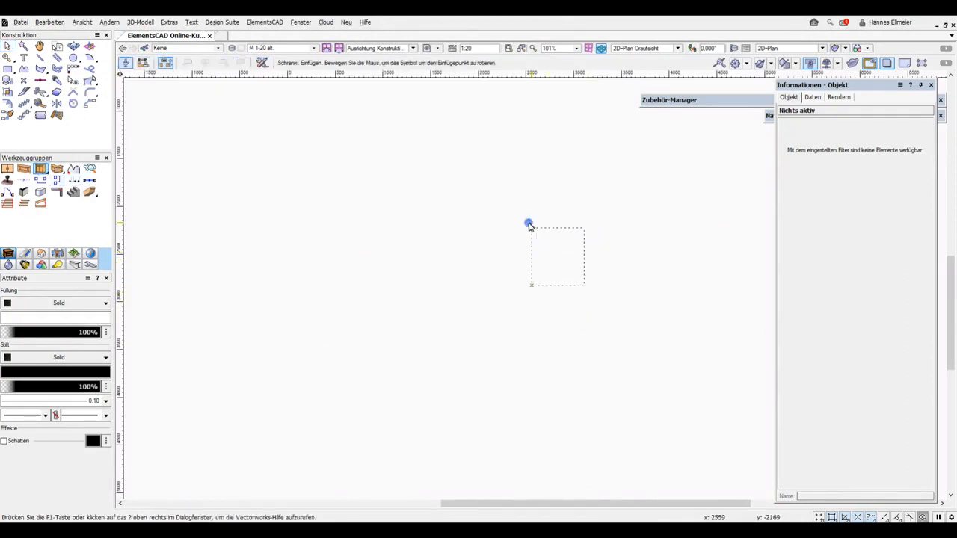
{"action": "left_click", "coordinate": [866, 217]}
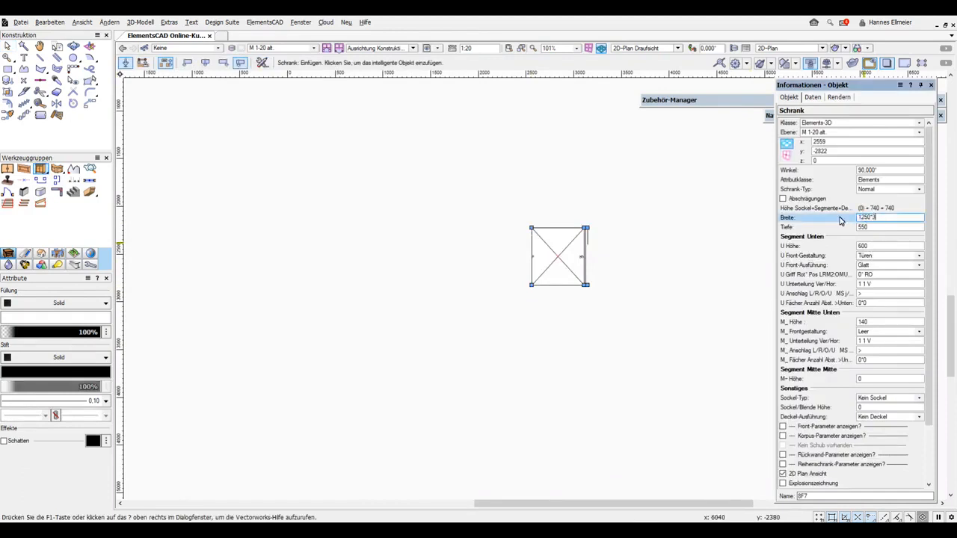
{"action": "key", "text": "Return"}
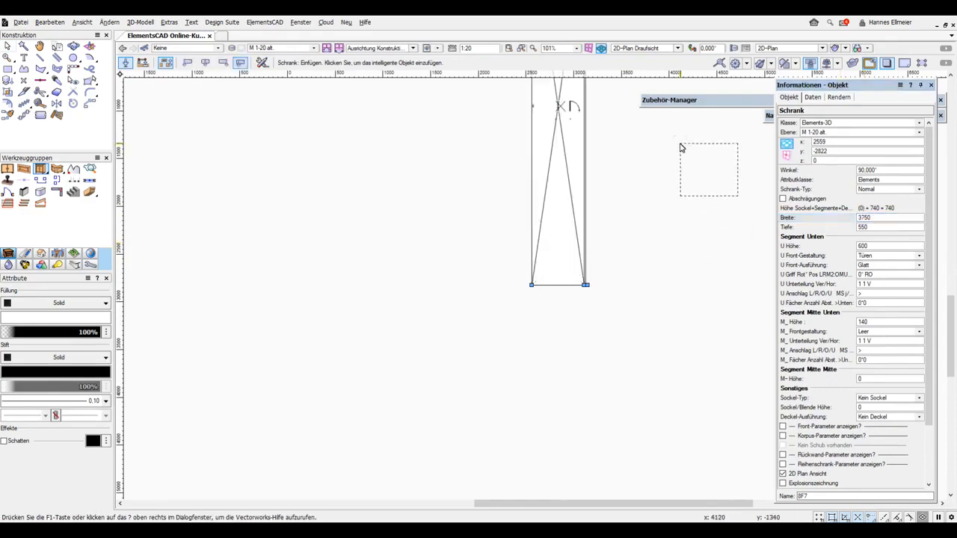
Remove the new cabinet's lower middle segment by setting its height (M_ Höhe) to 0
{"action": "key", "text": "KP_3"}
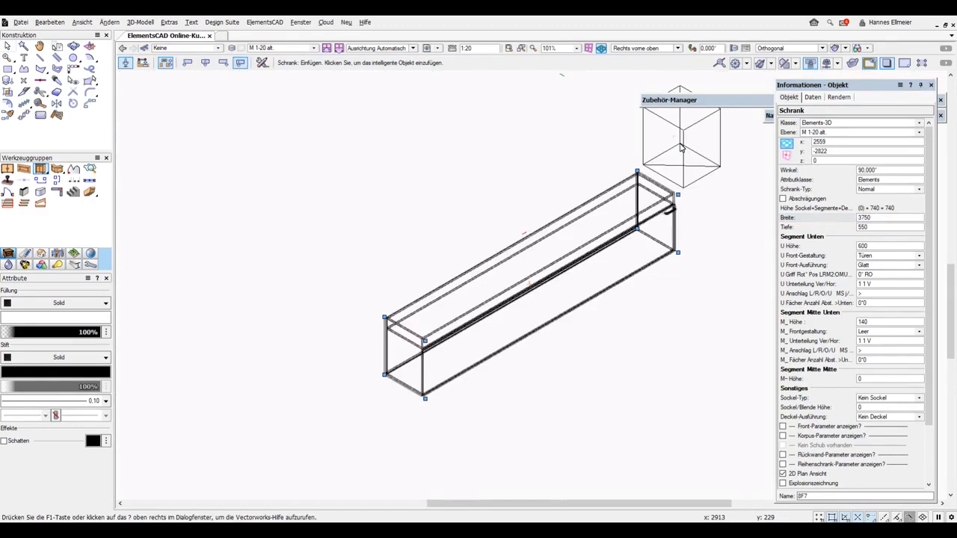
{"action": "double_click", "coordinate": [863, 324]}
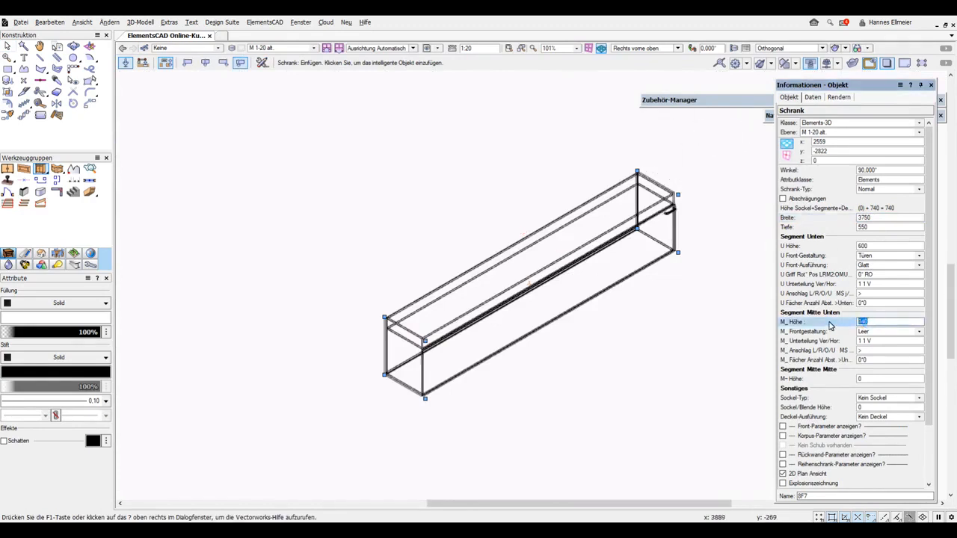
{"action": "key", "text": "Return"}
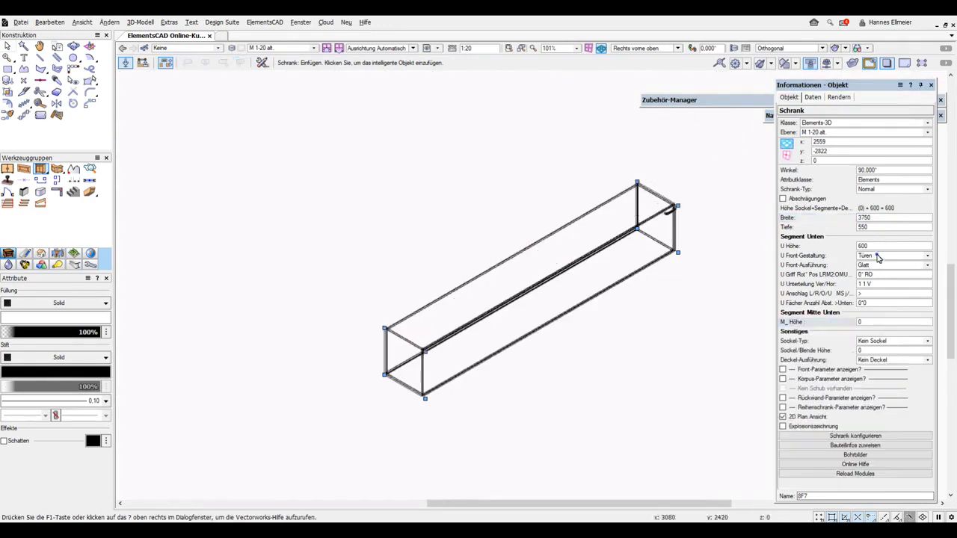
Change the lower segment's front design to Schubkästen and set its division (U Unterteilung Ver/Hor) to 3 1 V
{"action": "left_click", "coordinate": [876, 255]}
{"action": "left_click", "coordinate": [876, 274]}
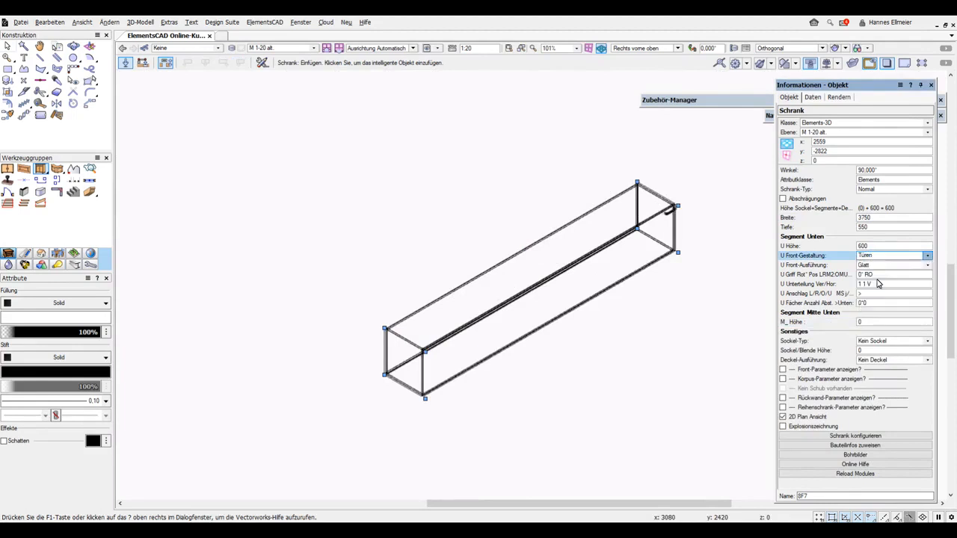
{"action": "left_click_drag", "start_coordinate": [863, 284], "coordinate": [855, 287]}
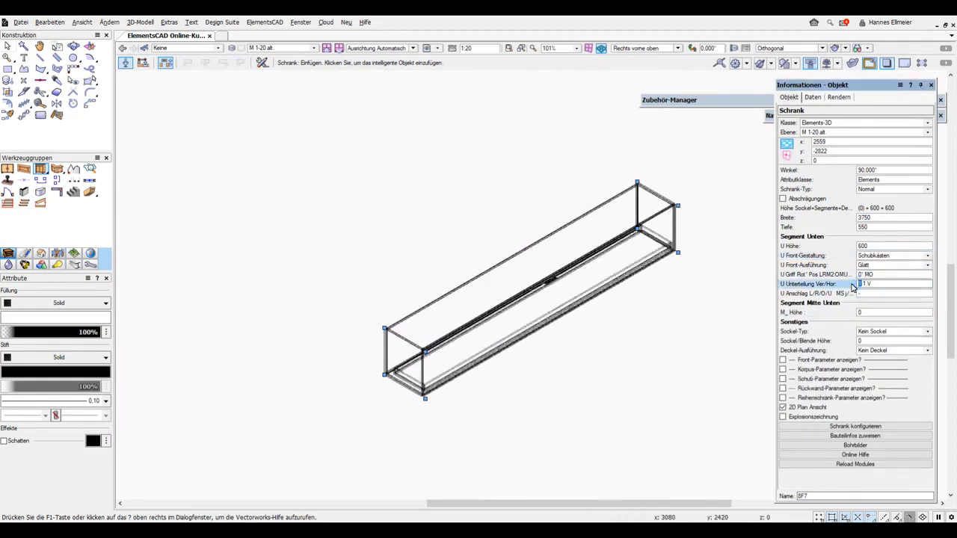
{"action": "type", "text": "3"}
{"action": "key", "text": "Return"}
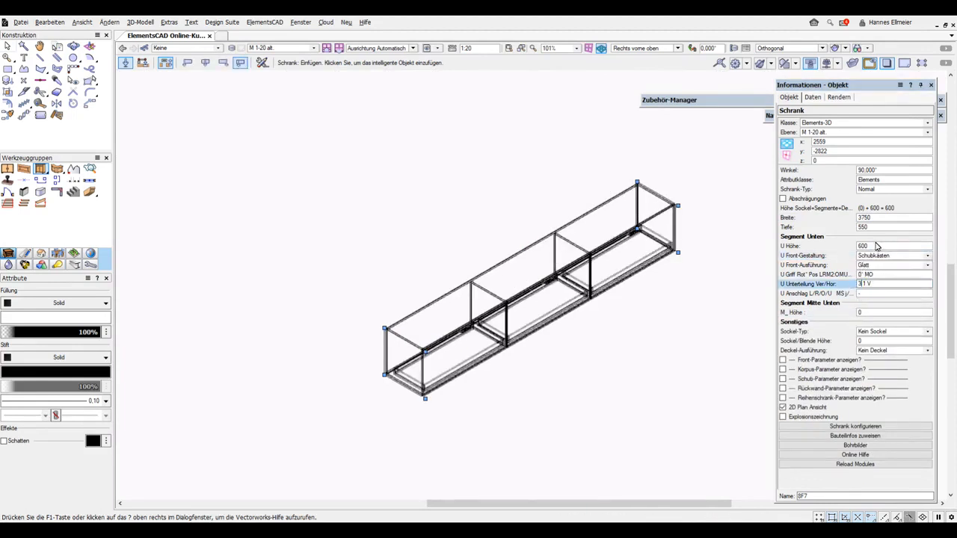
Set the cabinet's lower segment height (U Höhe) to 400
{"action": "double_click", "coordinate": [867, 247]}
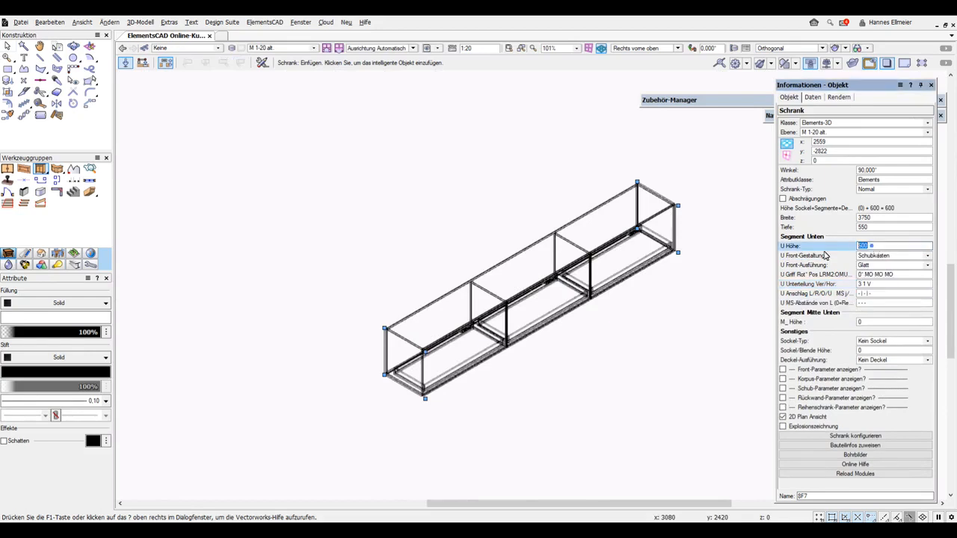
{"action": "type", "text": "400"}
{"action": "key", "text": "Return"}
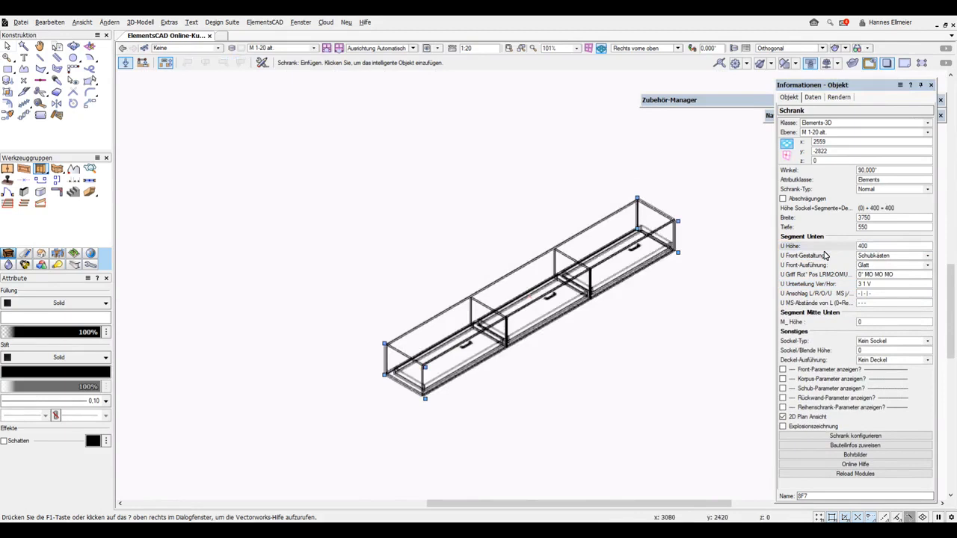
Give the cabinet a Blende V Gehrung, H Stumpf plinth with a height of 40, and a Normal top
{"action": "left_click", "coordinate": [881, 342]}
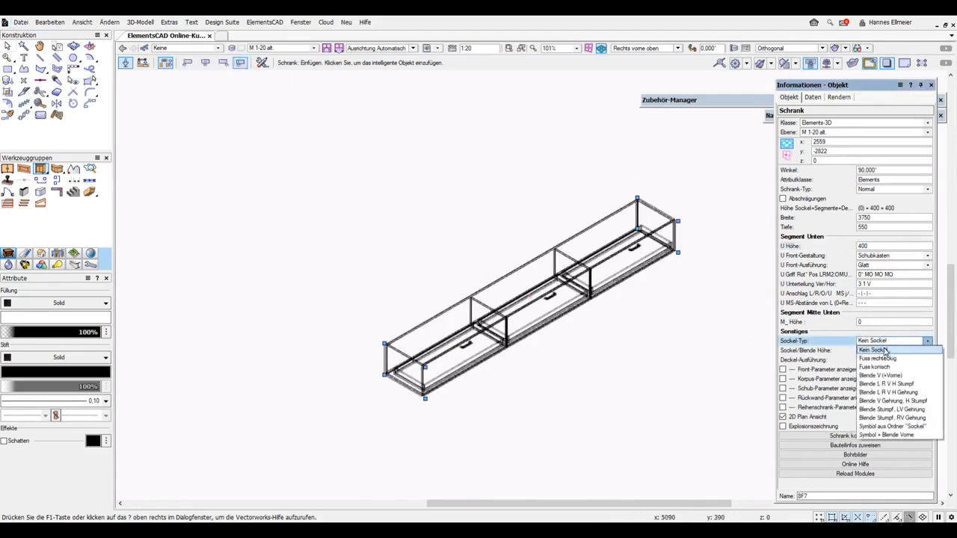
{"action": "left_click", "coordinate": [913, 403]}
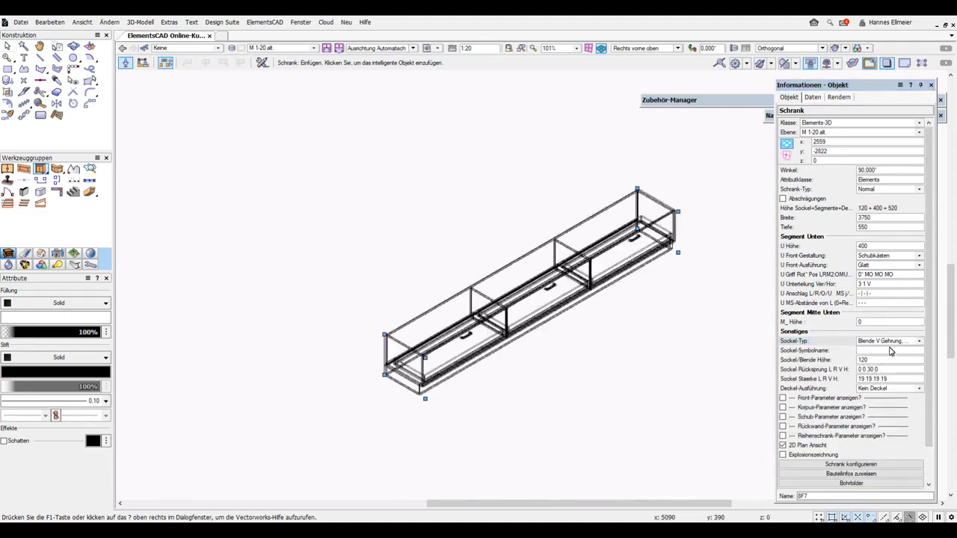
{"action": "left_click", "coordinate": [875, 361]}
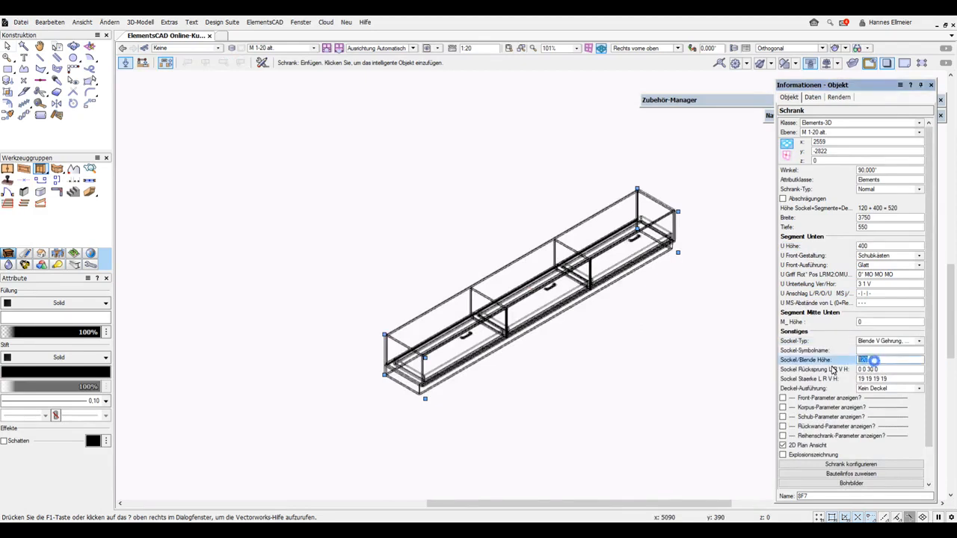
{"action": "type", "text": "40"}
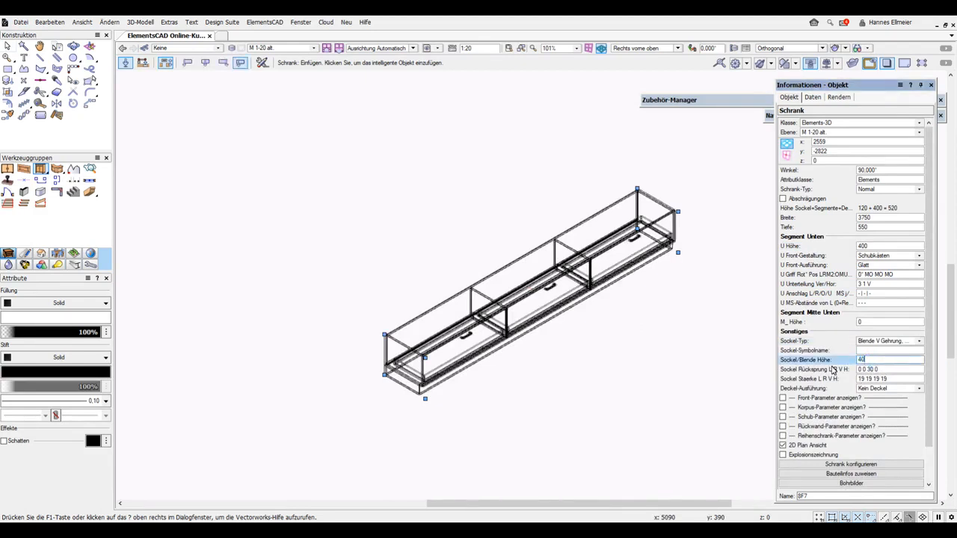
{"action": "key", "text": "Return"}
{"action": "left_click", "coordinate": [885, 391]}
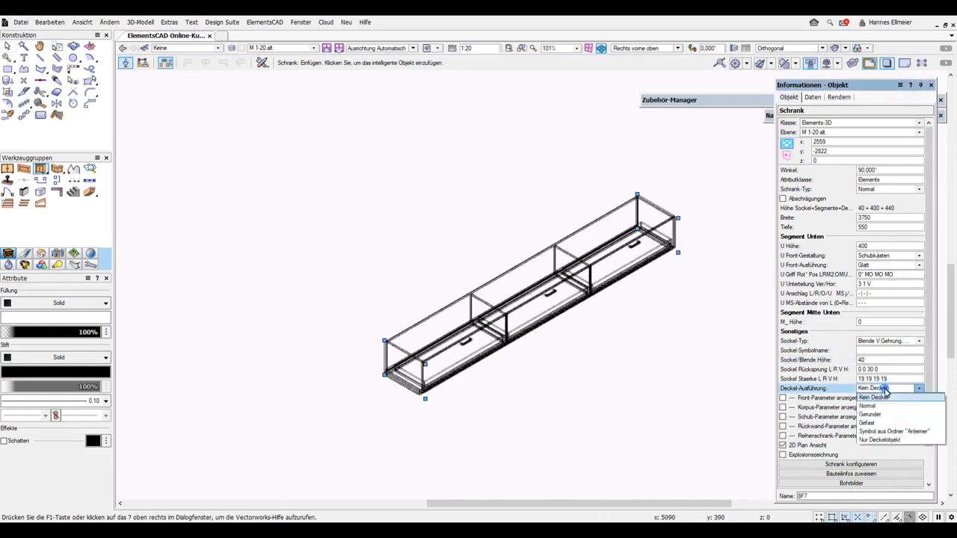
{"action": "left_click", "coordinate": [880, 407]}
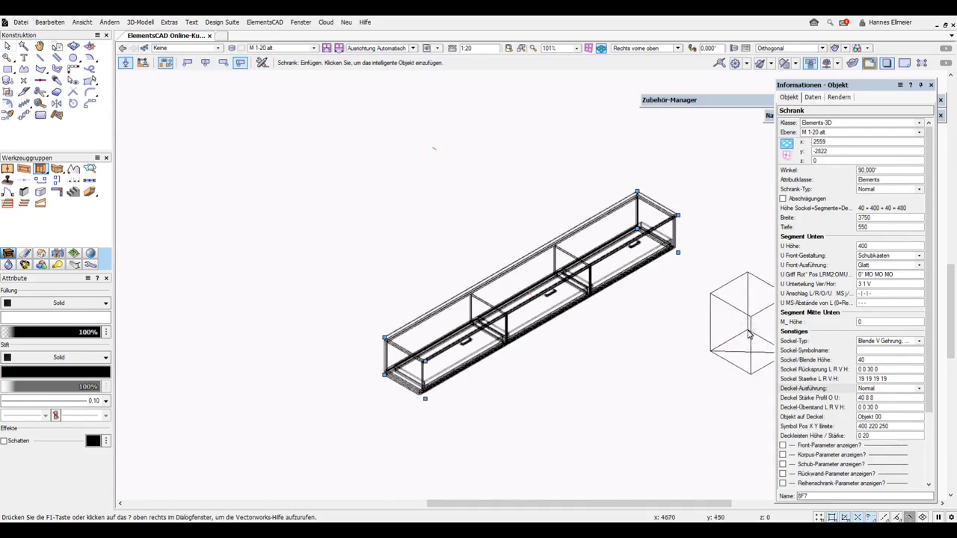
Enter 30 as the plinth's front setback, keeping Sockel Rücksprung L R V H at 0 0 30 0
{"action": "left_click", "coordinate": [680, 48]}
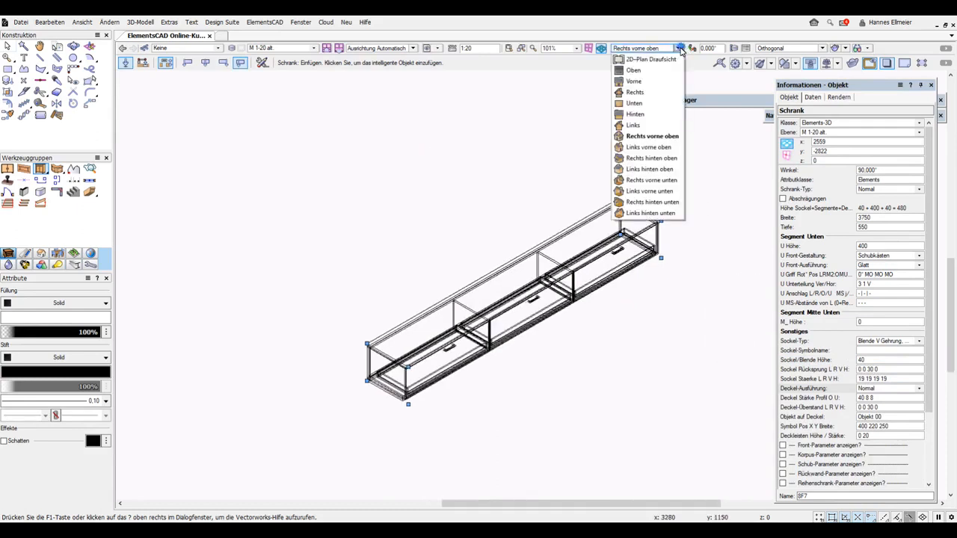
{"action": "left_click", "coordinate": [646, 81]}
{"action": "scroll", "coordinate": [546, 314], "scroll_direction": "up", "scroll_amount": 5}
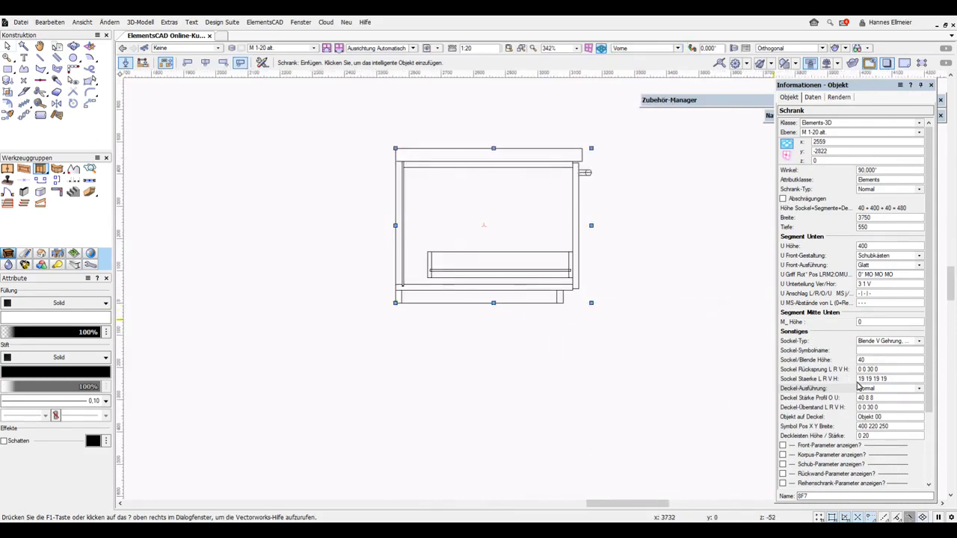
{"action": "double_click", "coordinate": [869, 369]}
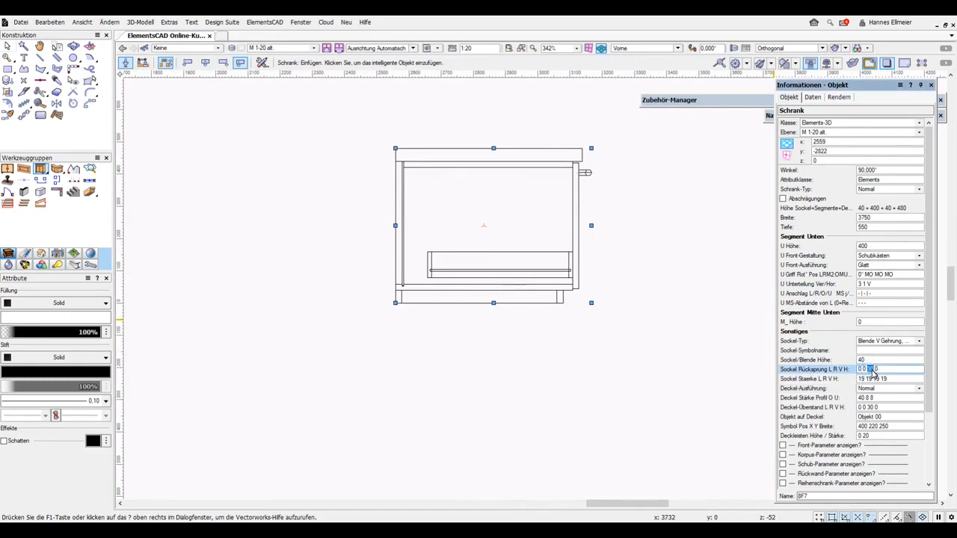
{"action": "type", "text": "30"}
{"action": "key", "text": "Return"}
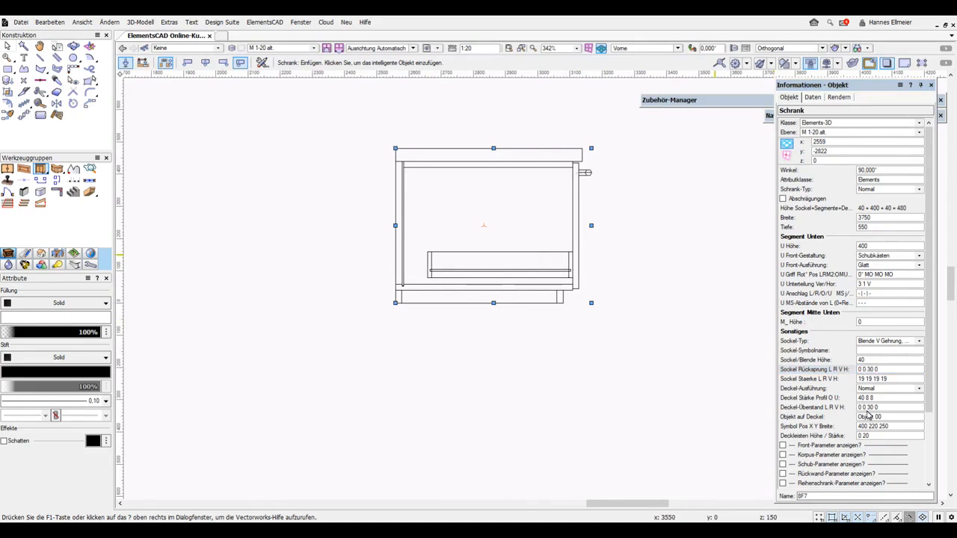
Set the front overhang of the top to 19, so that Deckel-Überstand L R V H reads 0 0 19 0
{"action": "double_click", "coordinate": [869, 408]}
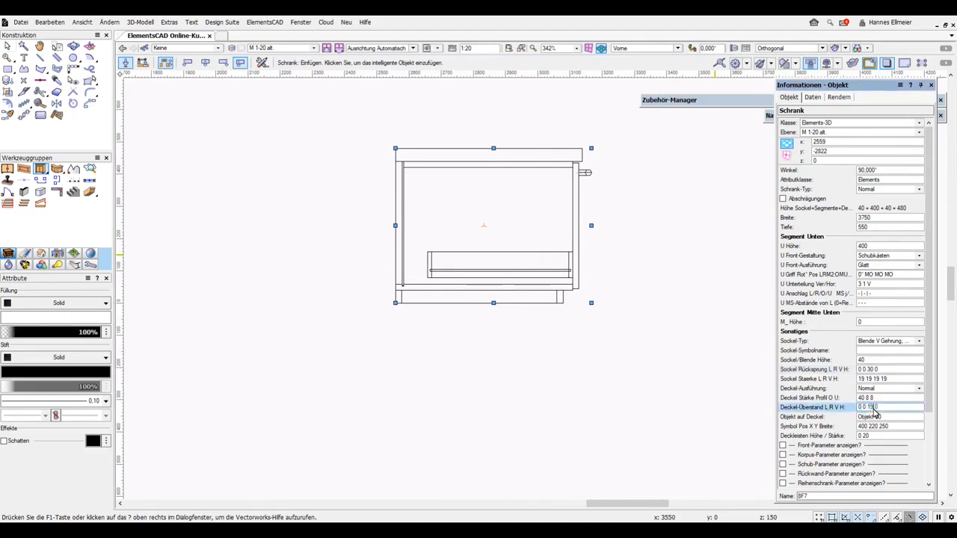
{"action": "type", "text": "19"}
{"action": "key", "text": "Return"}
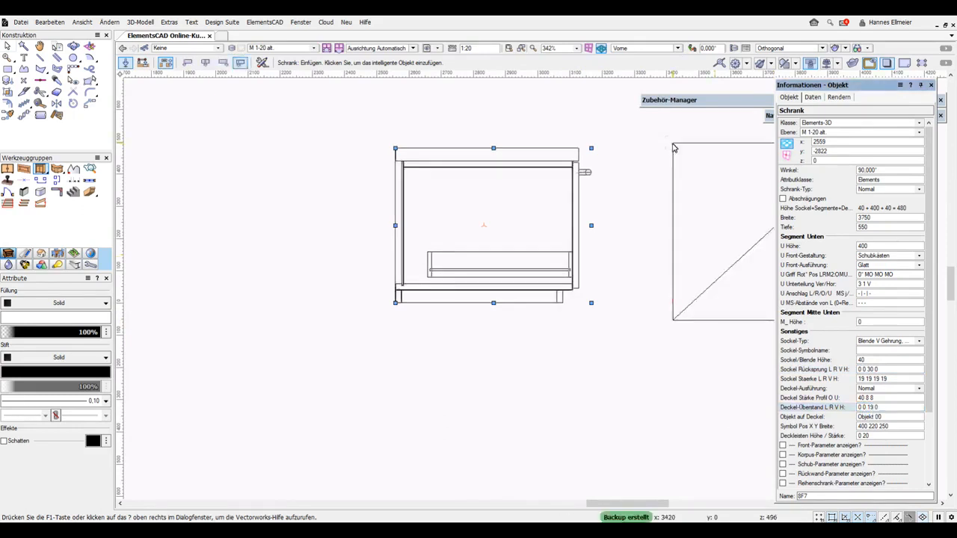
{"action": "left_click", "coordinate": [665, 48]}
{"action": "left_click", "coordinate": [661, 136]}
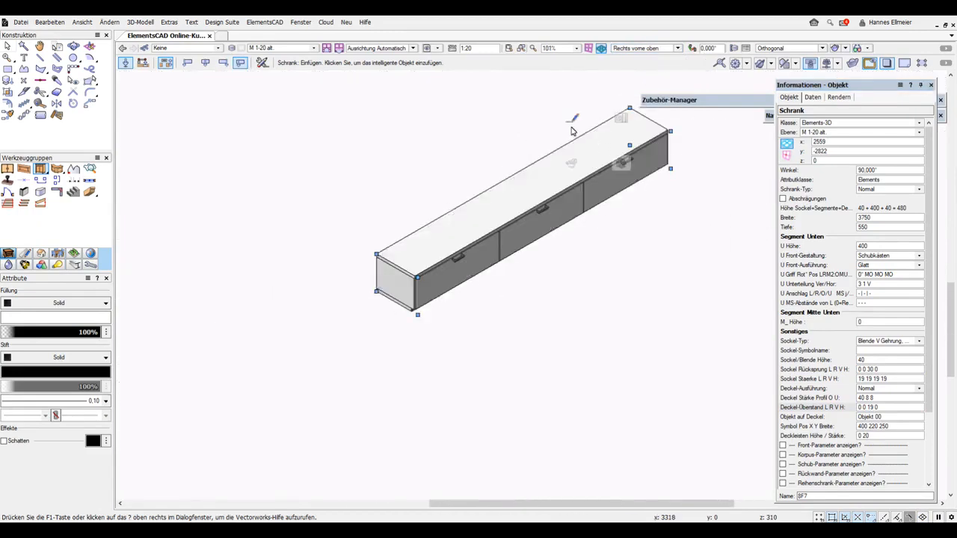
Try dividing the 3750 wide cabinet's lower segment into four drawer sections with 4 1 V
{"action": "left_click", "coordinate": [6, 46]}
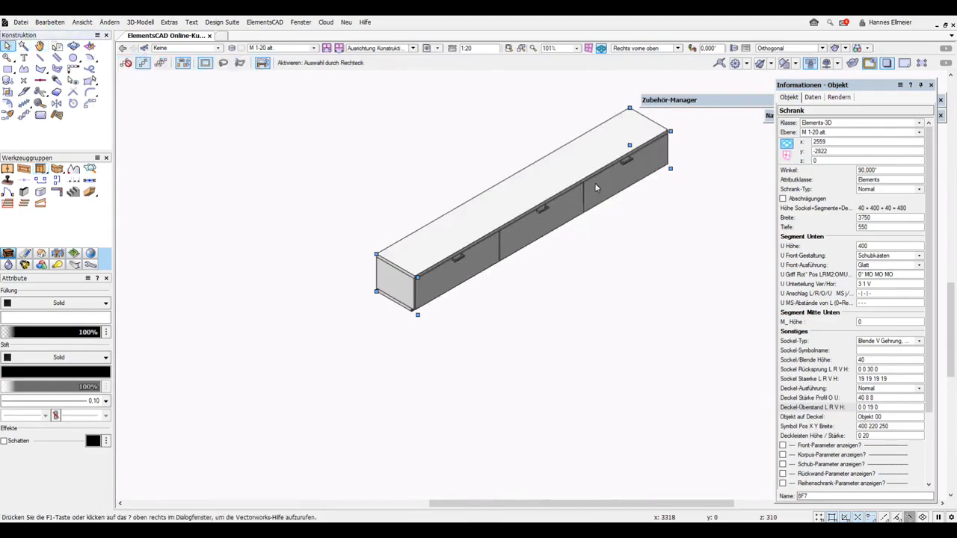
{"action": "left_click", "coordinate": [871, 218]}
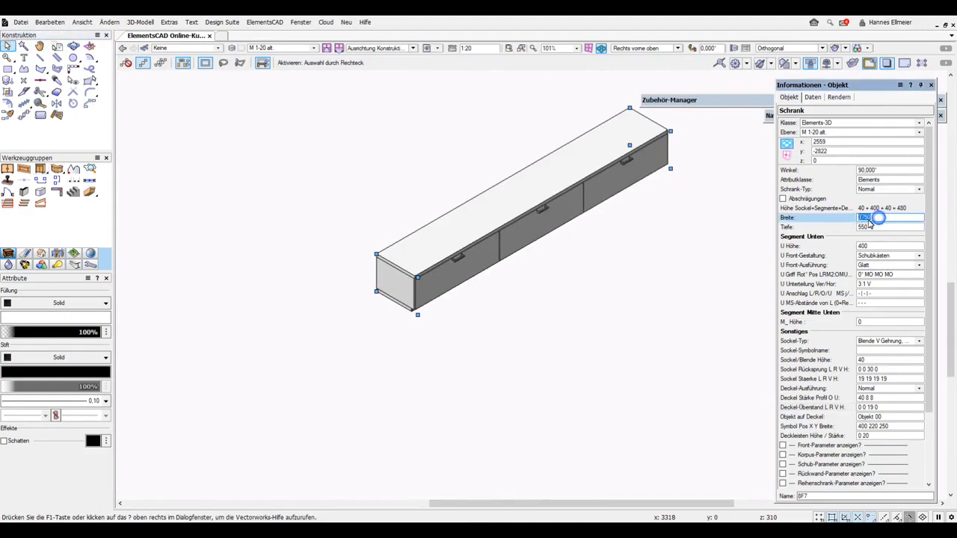
{"action": "left_click", "coordinate": [863, 287]}
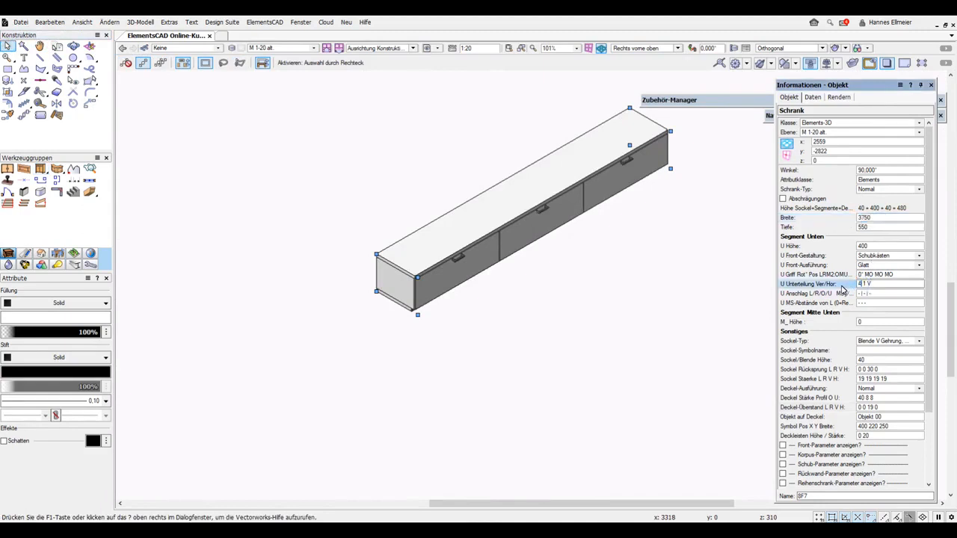
{"action": "key", "text": "Return"}
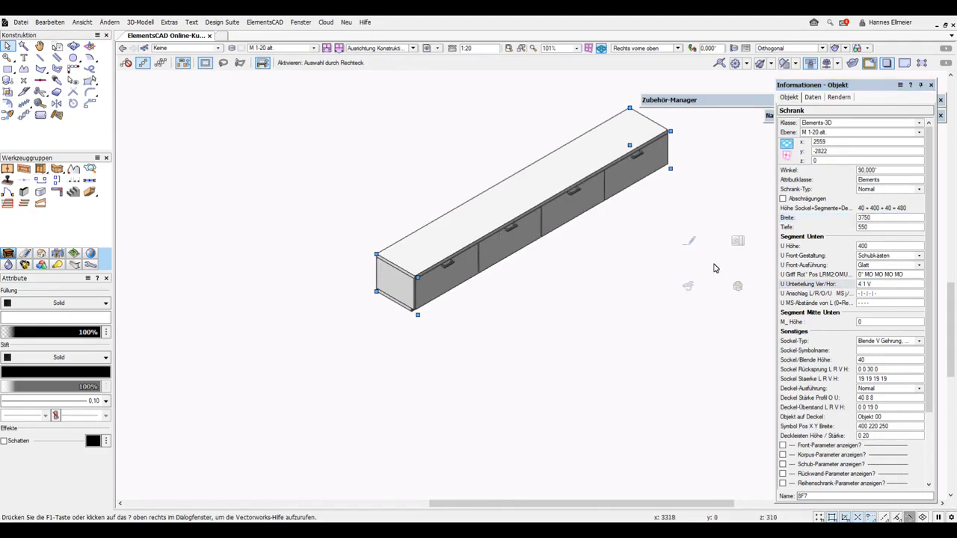
Make M 1-20 the active design layer and clear the selection of the reference point
{"action": "left_click", "coordinate": [312, 48]}
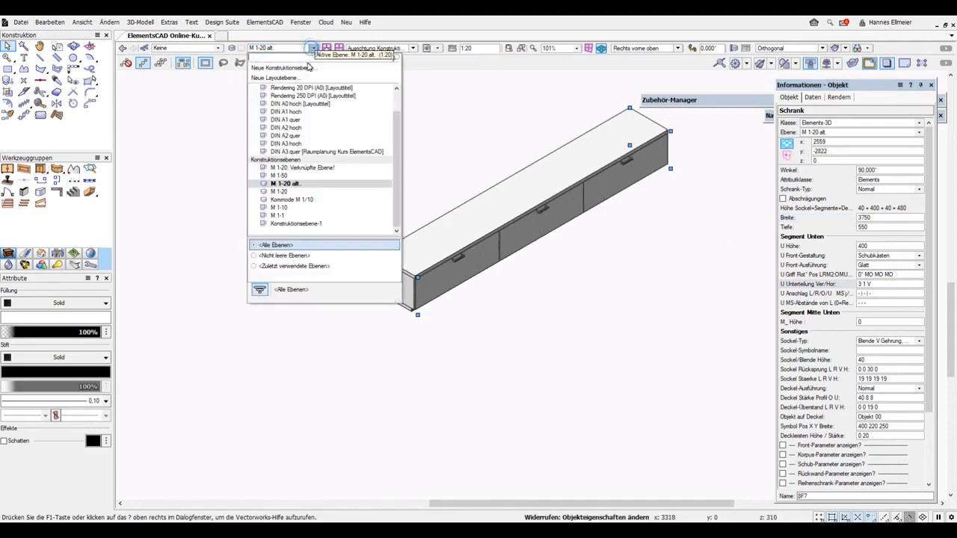
{"action": "left_click", "coordinate": [288, 192]}
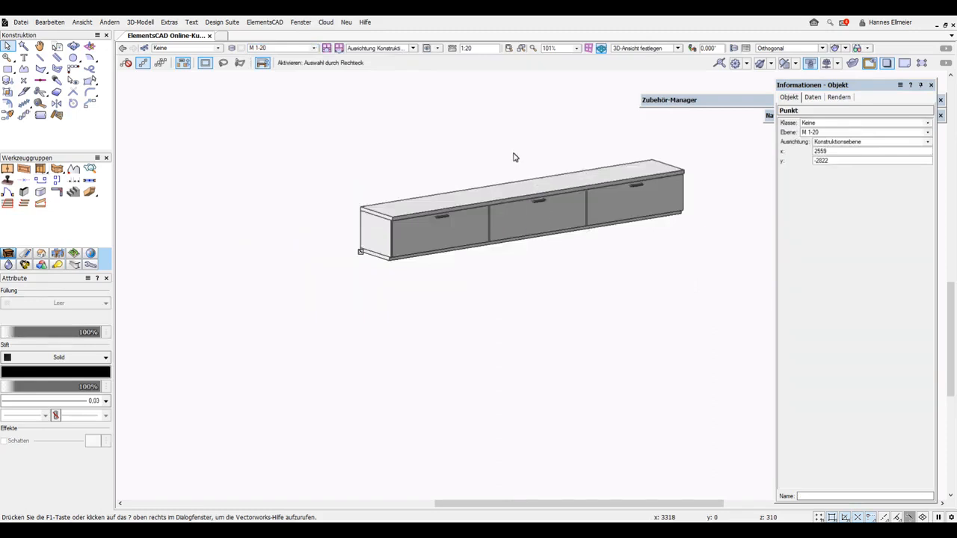
{"action": "mouse_move", "coordinate": [536, 224]}
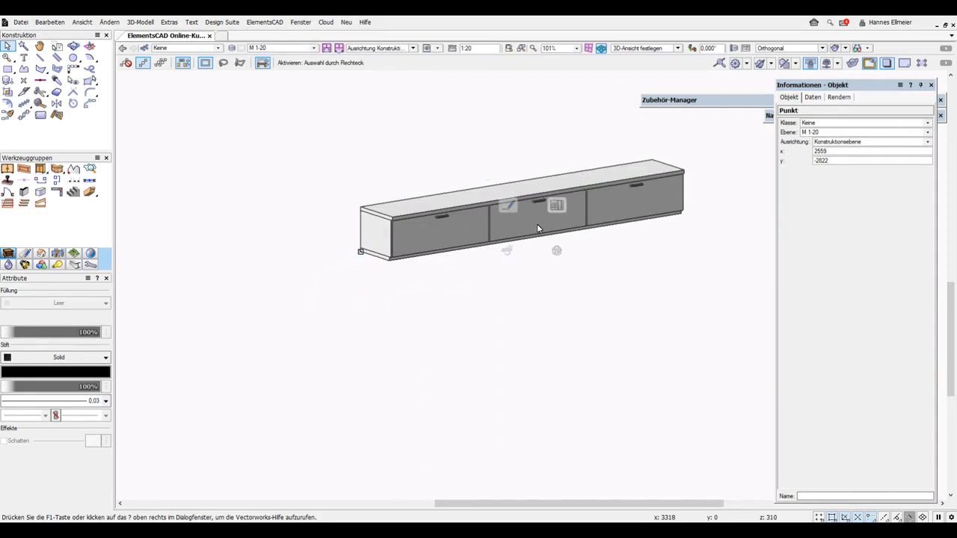
{"action": "left_click", "coordinate": [647, 233]}
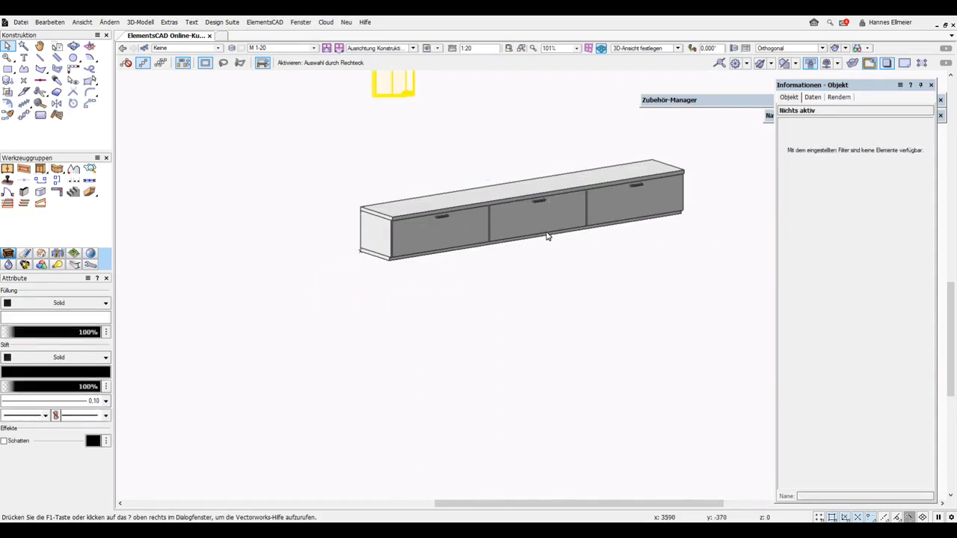
Select the middle cabinet of the row and set its front style (U Front-Ausführung) to Rahmen aufr. durchlaufend
{"action": "left_click", "coordinate": [551, 237]}
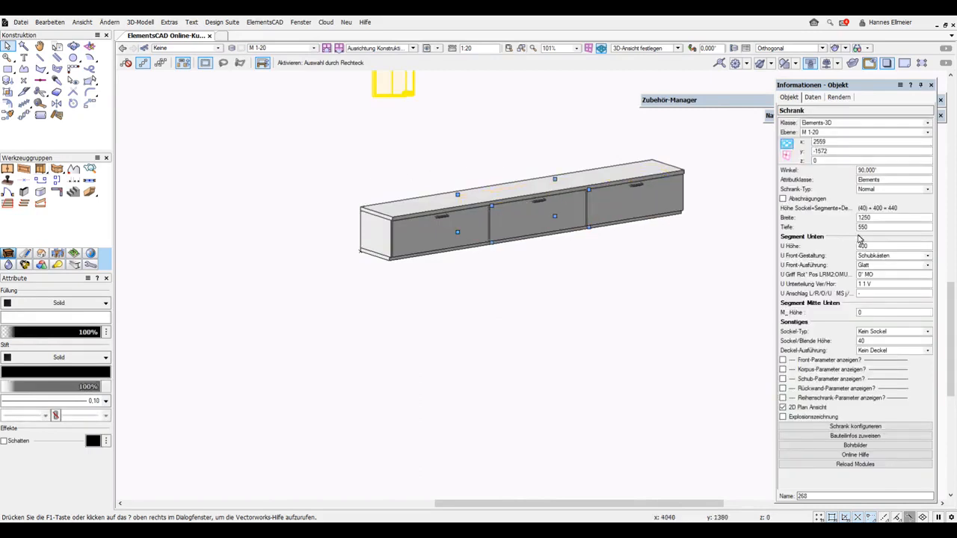
{"action": "left_click", "coordinate": [878, 266]}
{"action": "left_click", "coordinate": [879, 284]}
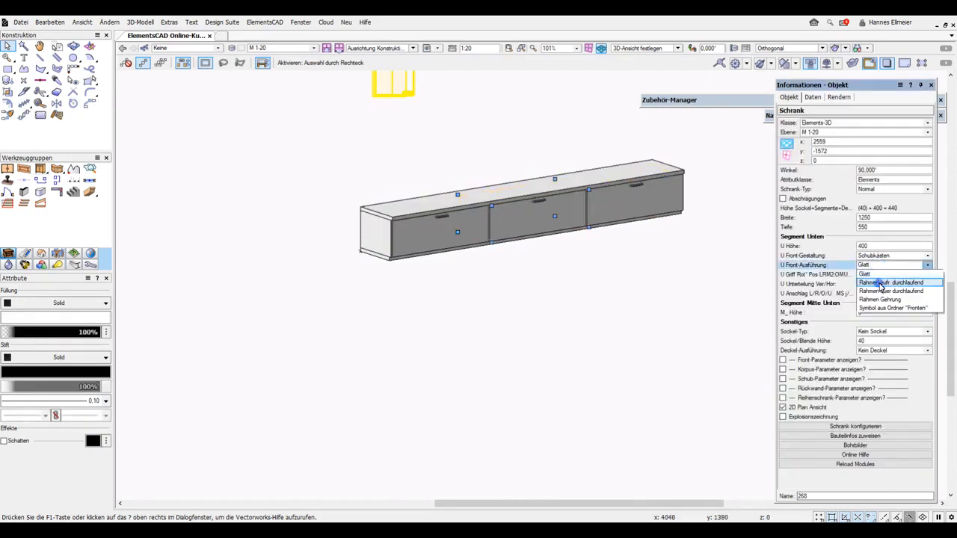